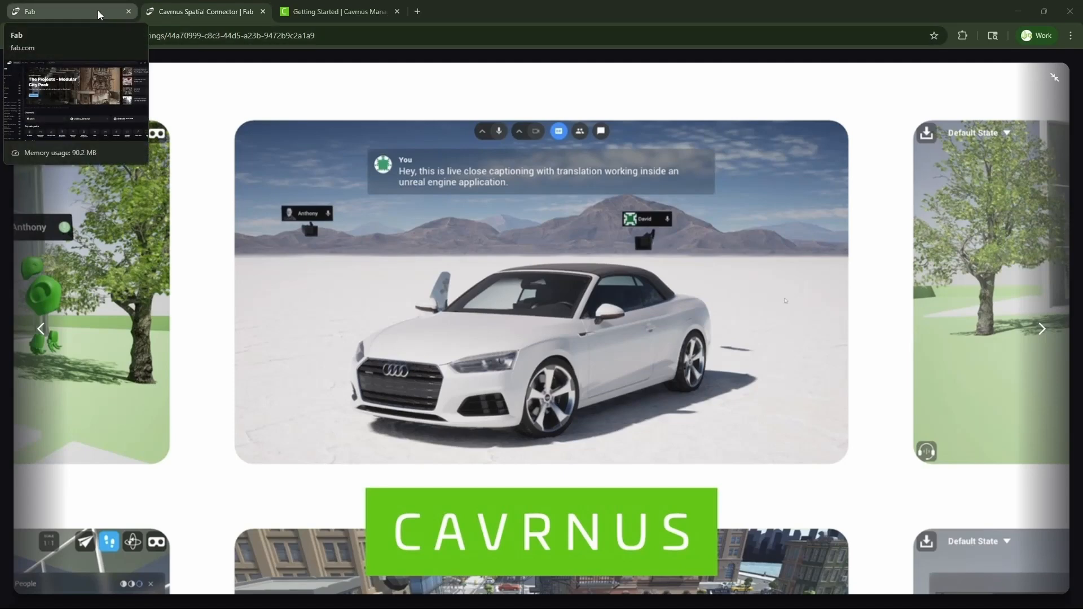
# - Return from the Cavrnus Spatial Connector media view to Fab's Discover home page
pyautogui.click(97, 12)
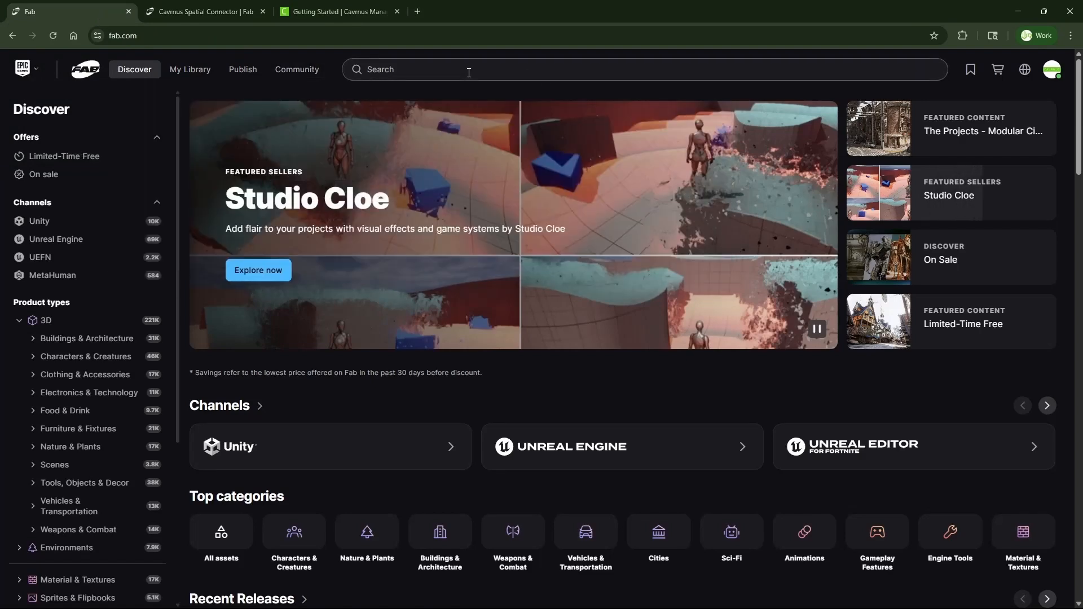
# - Search Fab for 'cav', open the Cavrnus Spatial Connector listing and view it in the Launcher
pyautogui.click(401, 69)
pyautogui.write('cav')
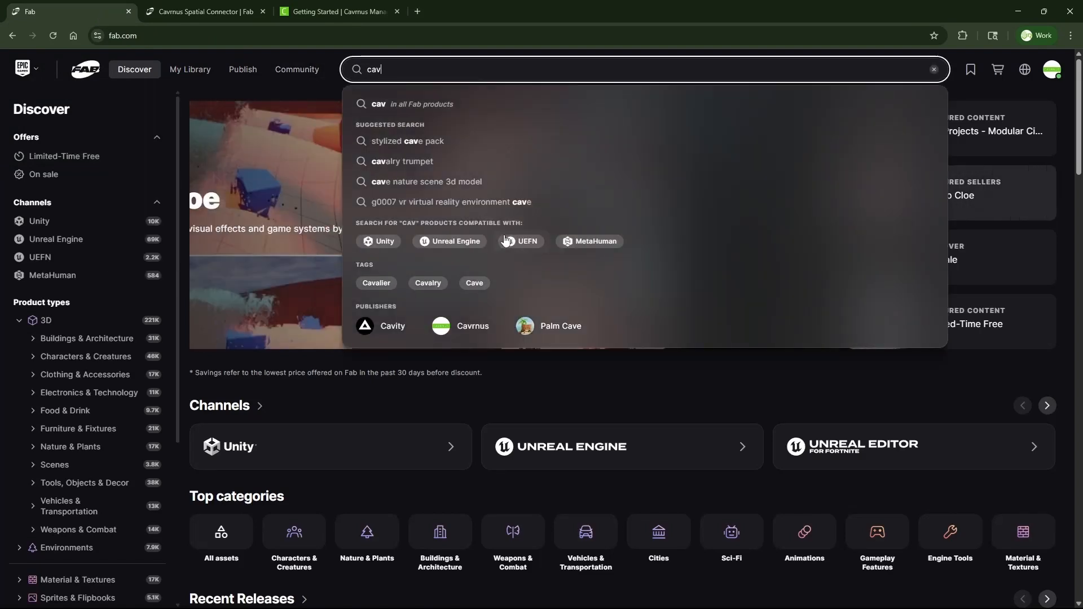
pyautogui.click(466, 331)
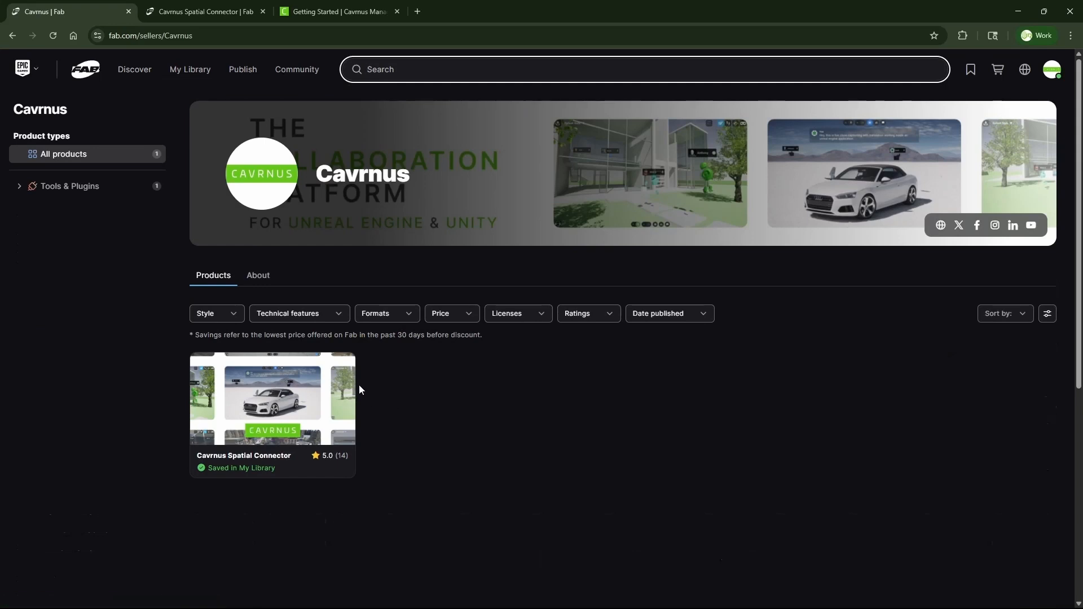
pyautogui.click(298, 393)
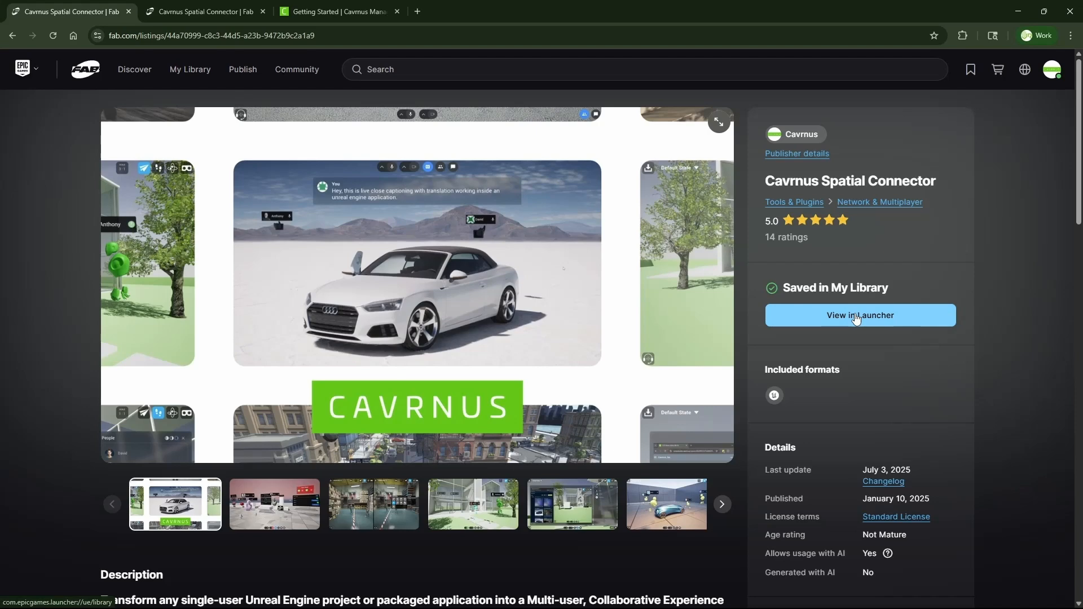
pyautogui.click(856, 319)
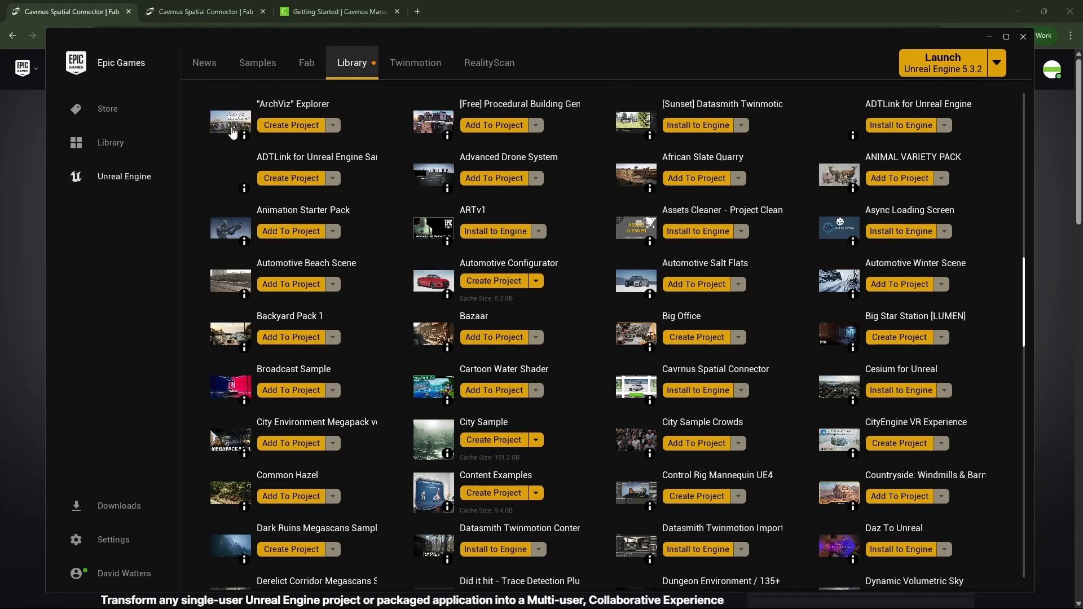
# - Install Cavrnus Spatial Connector into Unreal Engine version 5.5
pyautogui.scroll(2, 233, 132)
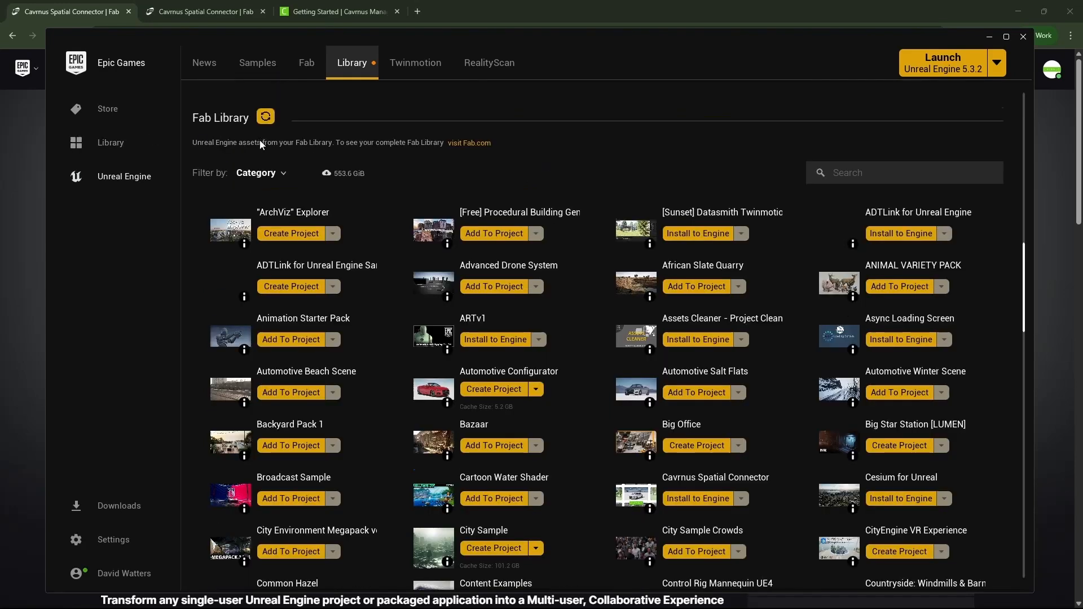
pyautogui.scroll(-2, 664, 364)
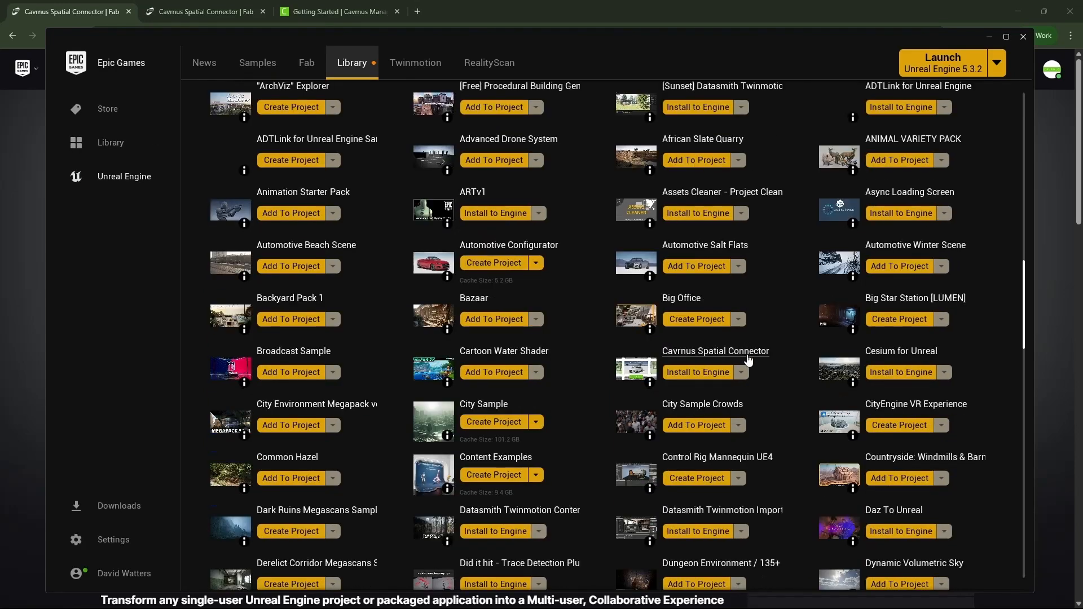
pyautogui.click(700, 373)
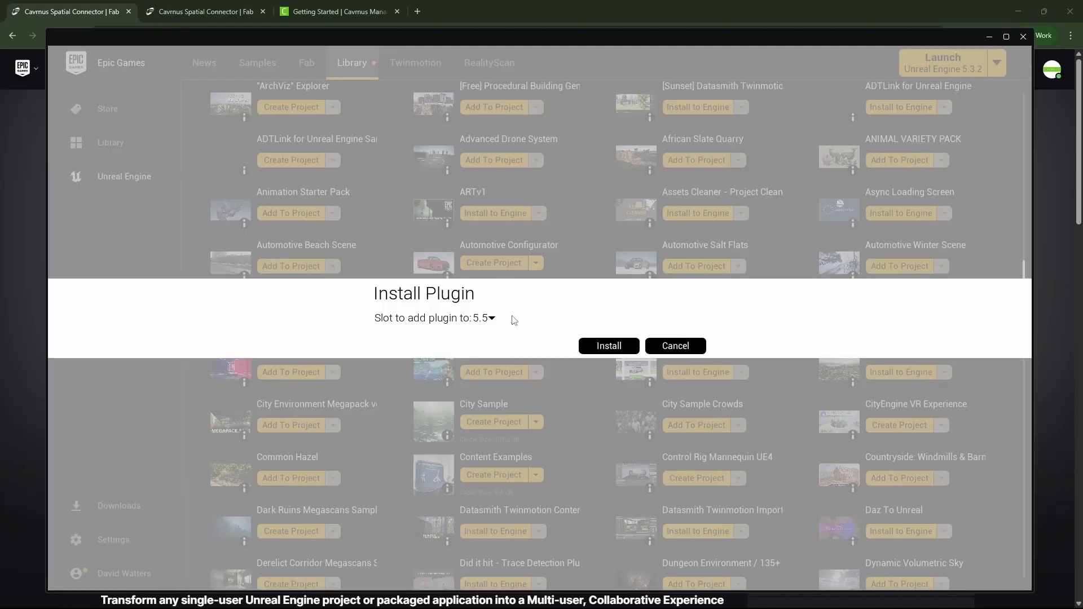
pyautogui.click(488, 318)
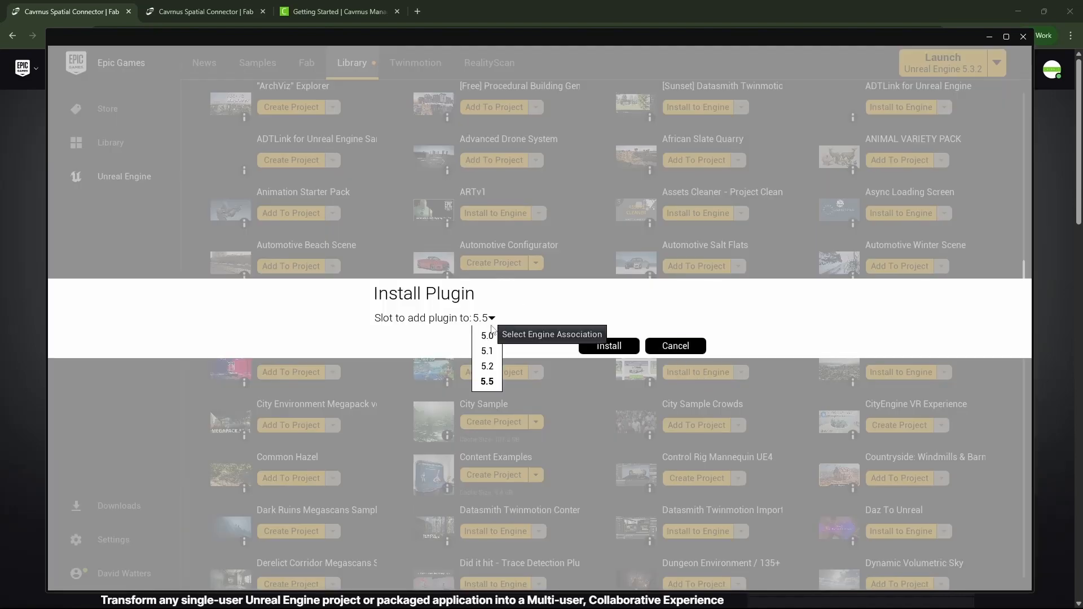
pyautogui.click(489, 382)
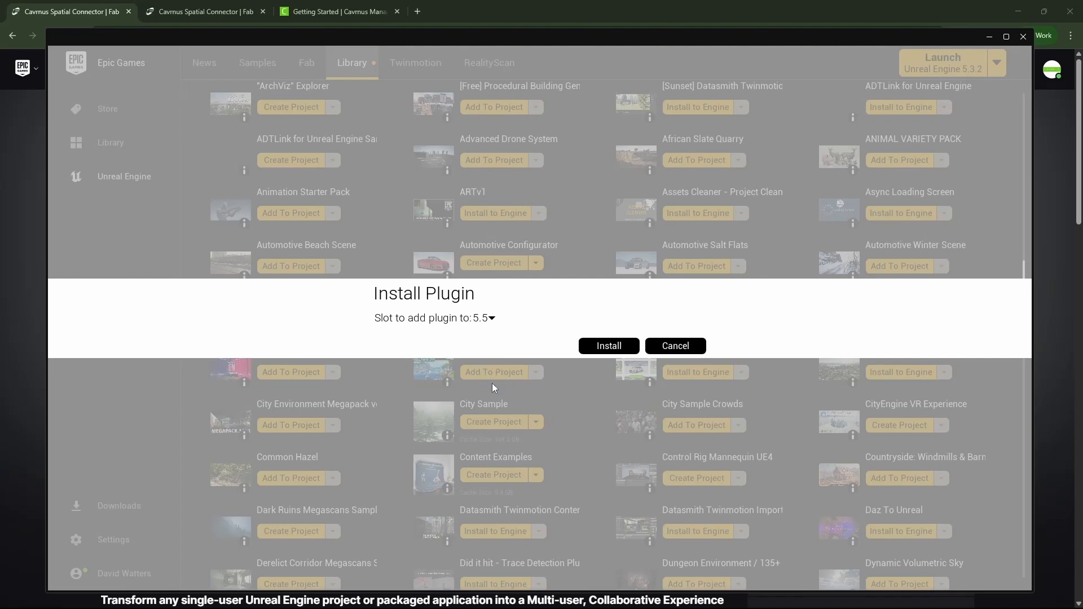
pyautogui.click(600, 346)
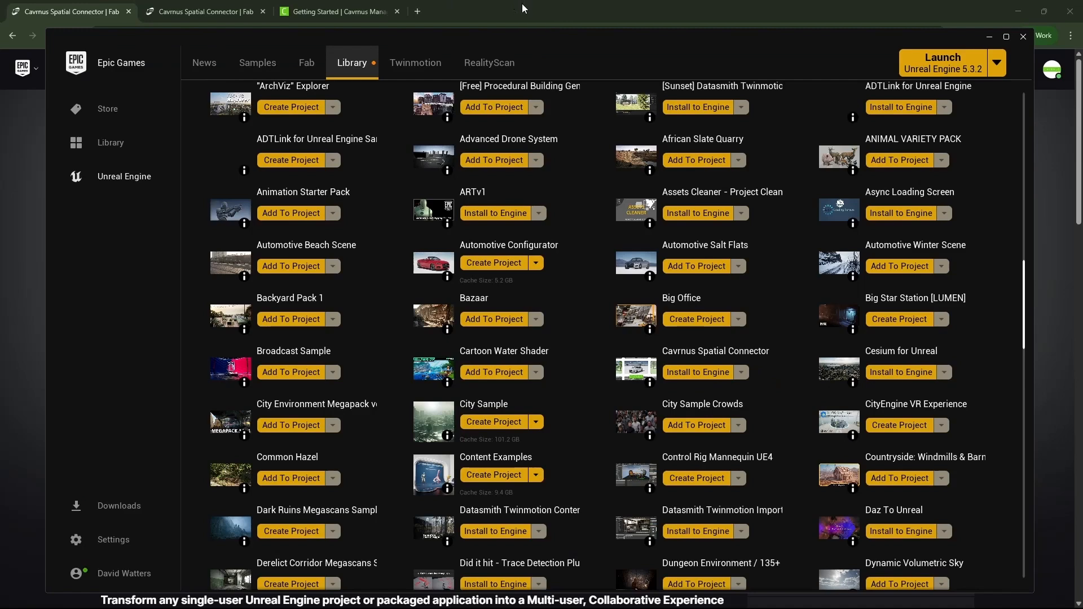
pyautogui.scroll(15, 633, 185)
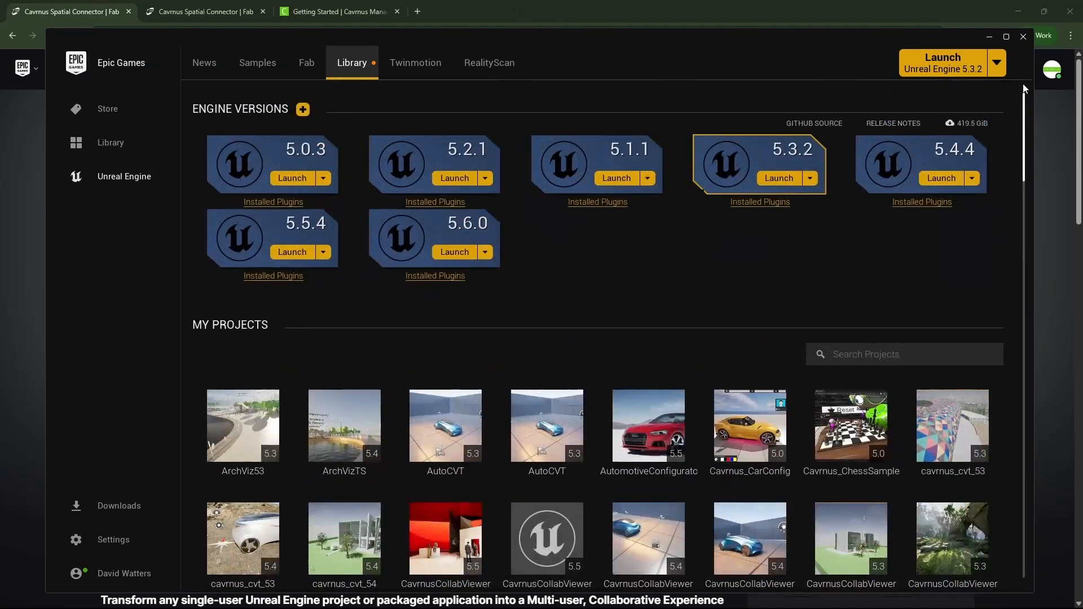
# - Check that Cavrnus Spatial Connector appears among the 5.5.4 installed plugins
pyautogui.click(273, 276)
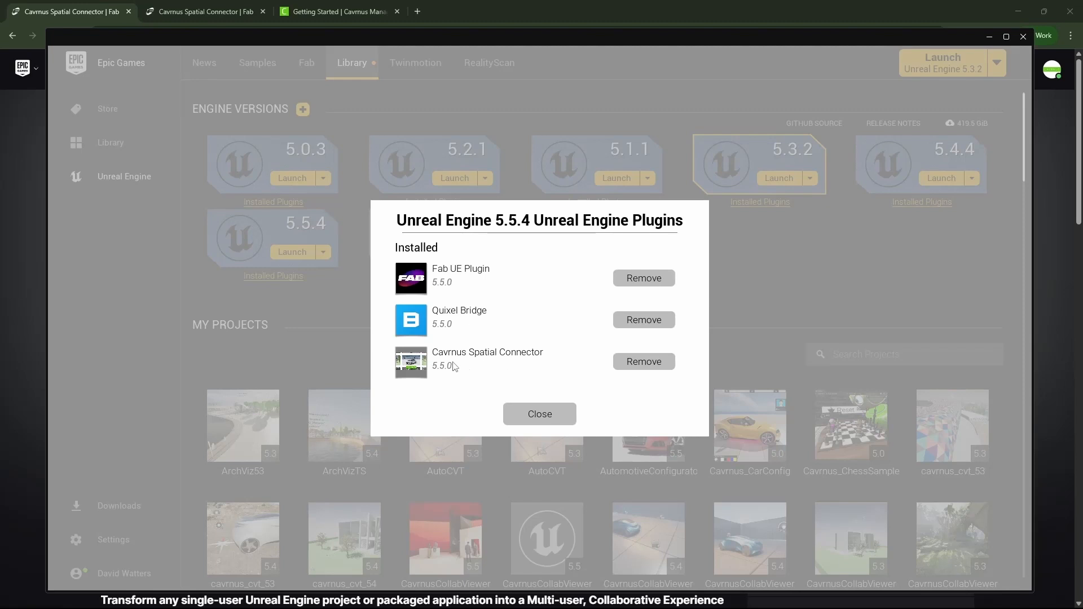
pyautogui.click(513, 411)
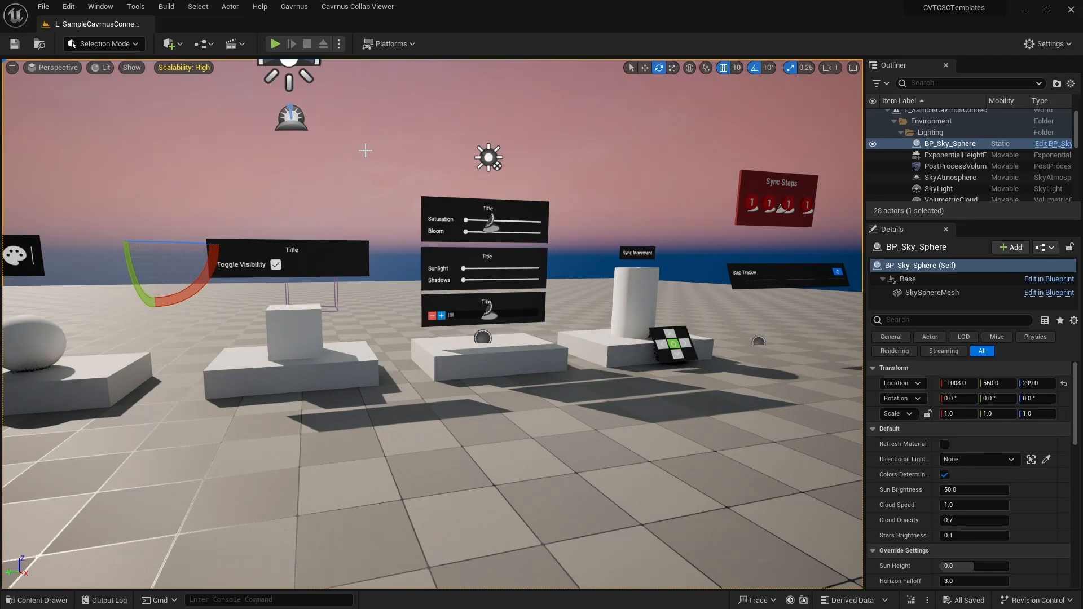
pyautogui.click(68, 6)
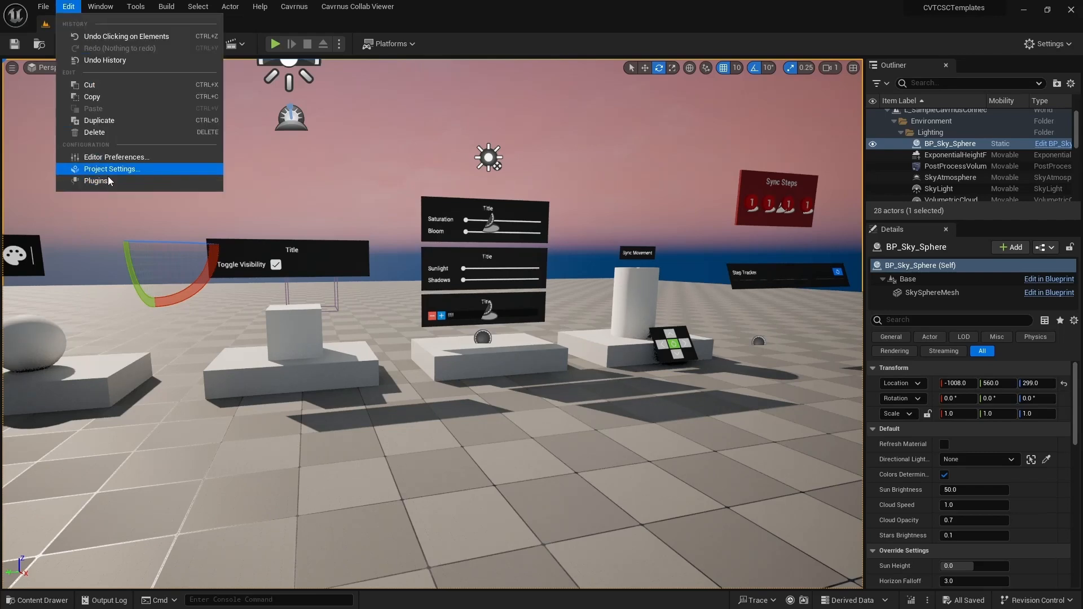
pyautogui.click(112, 184)
pyautogui.write('cavrnus')
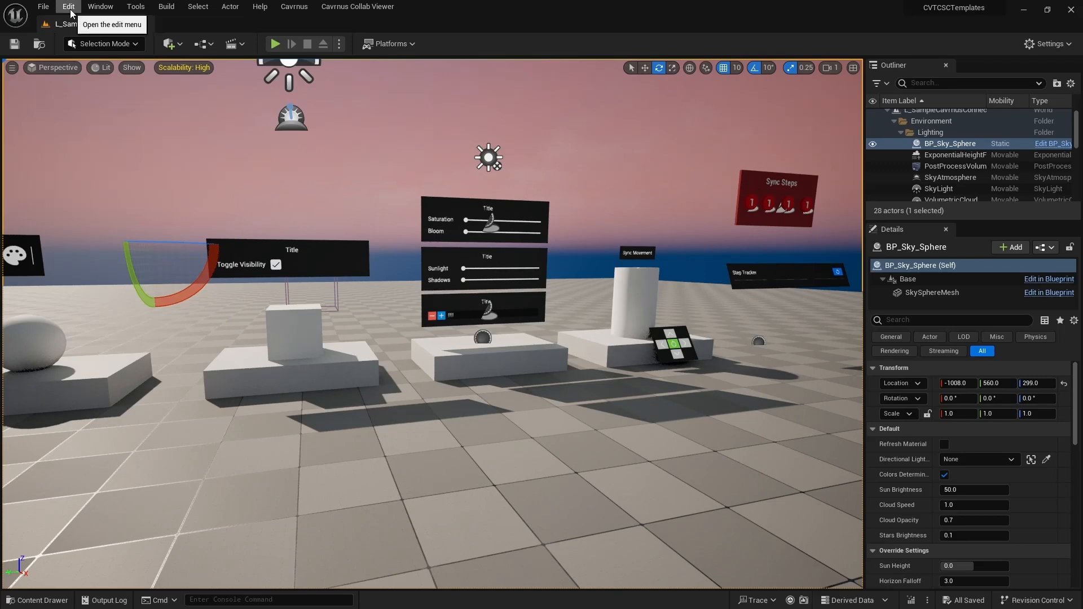
pyautogui.click(70, 9)
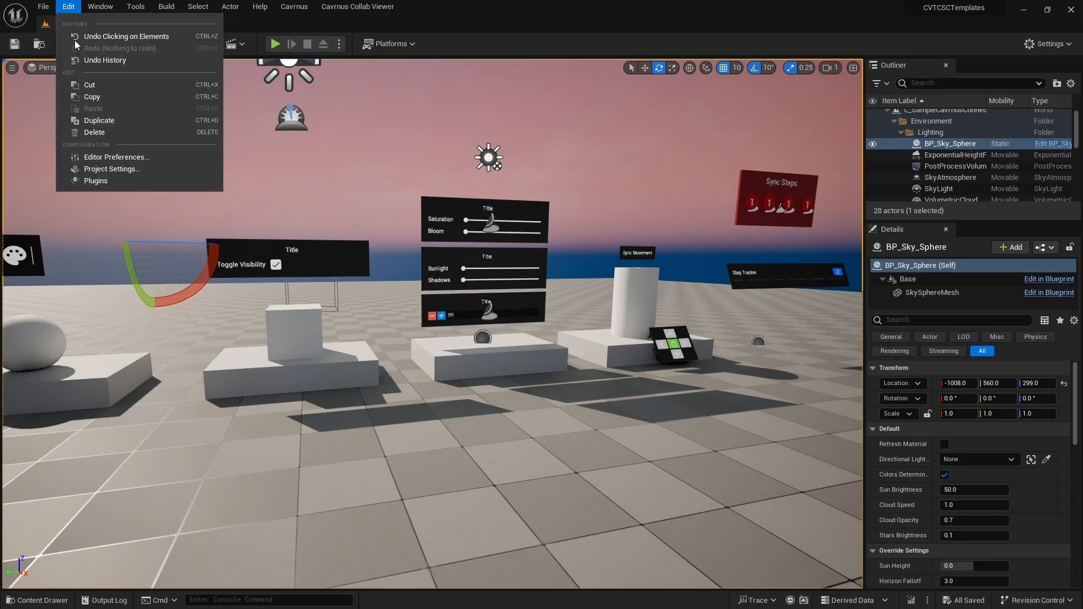
# - Review the Cavrnus Spatial Connector settings in Project Settings, including relay port 36045
pyautogui.click(104, 170)
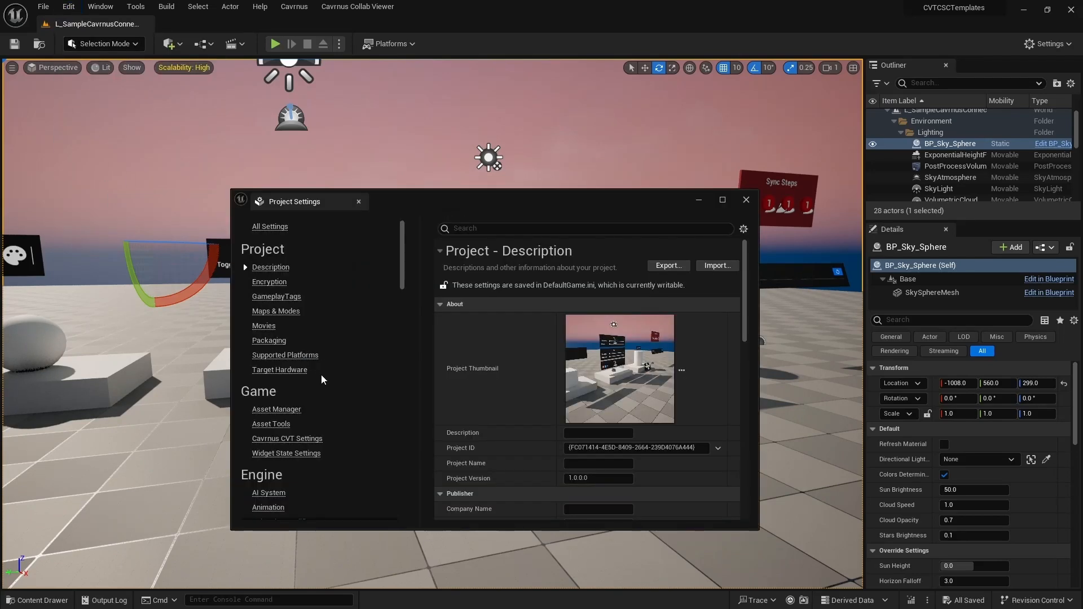
pyautogui.moveTo(405, 258); pyautogui.dragTo(395, 456)
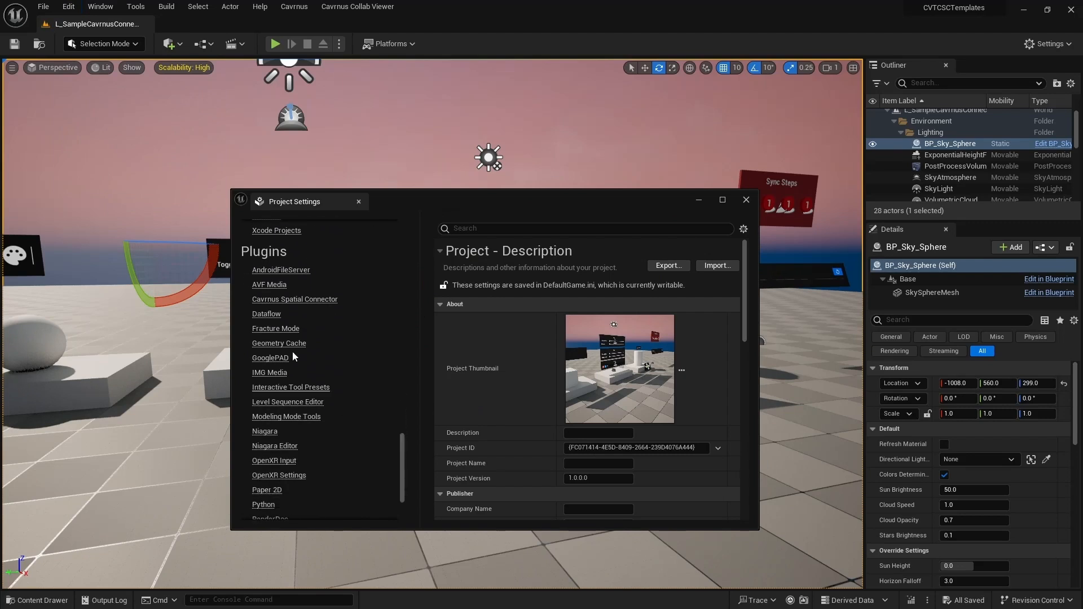
pyautogui.click(315, 299)
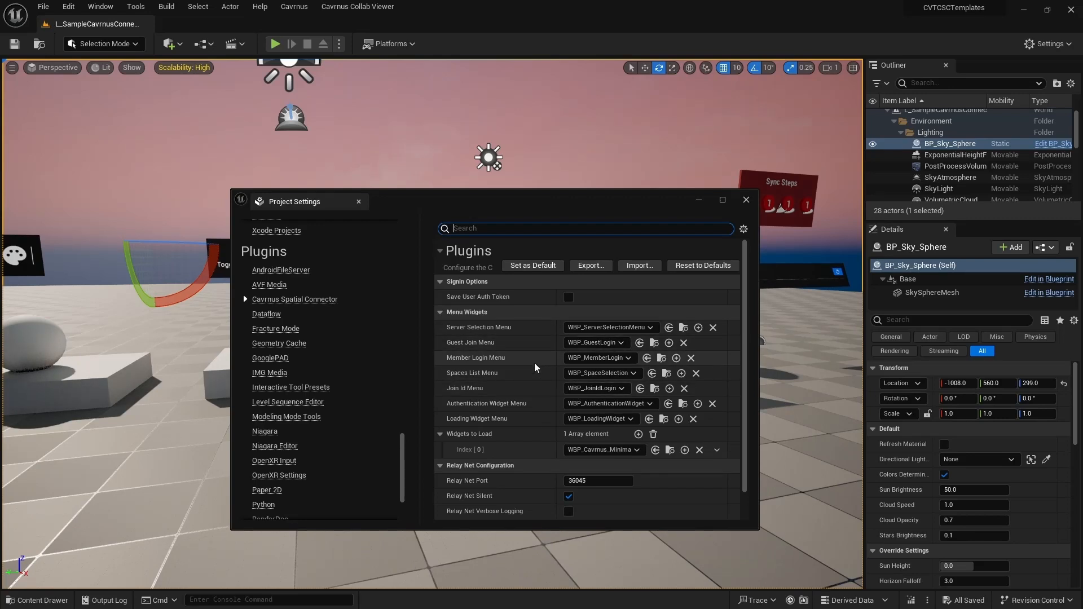
pyautogui.scroll(-1, 535, 368)
pyautogui.click(294, 7)
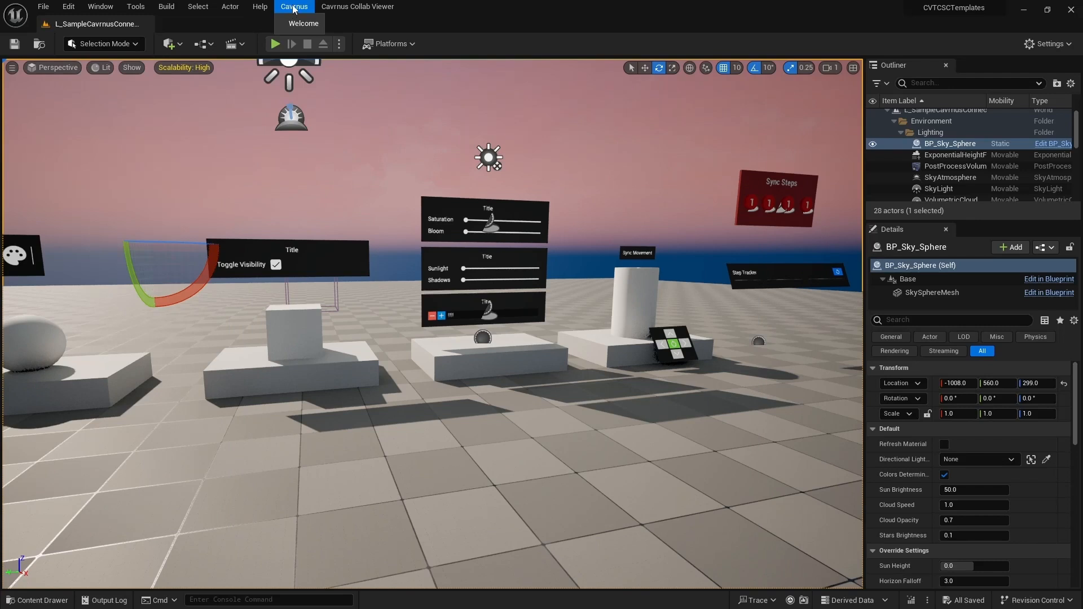
# - Open the Cavrnus Welcome window and launch New Signup at console.cavrn.us/signup
pyautogui.click(303, 23)
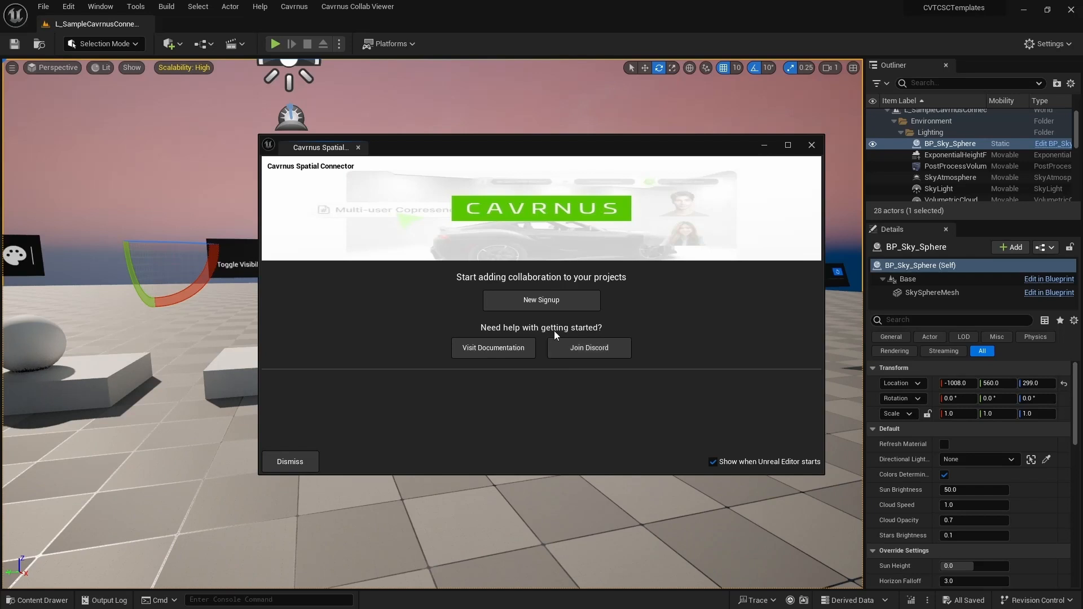
pyautogui.click(550, 299)
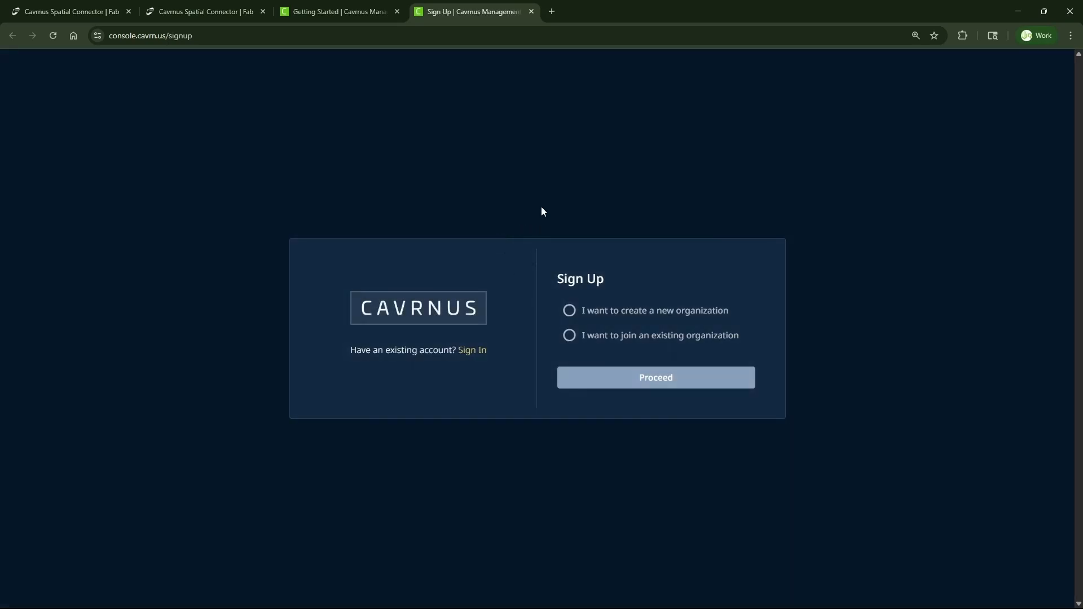
# - Choose new-organization signup, proceed, then close the signup tab and the welcome window
pyautogui.click(570, 310)
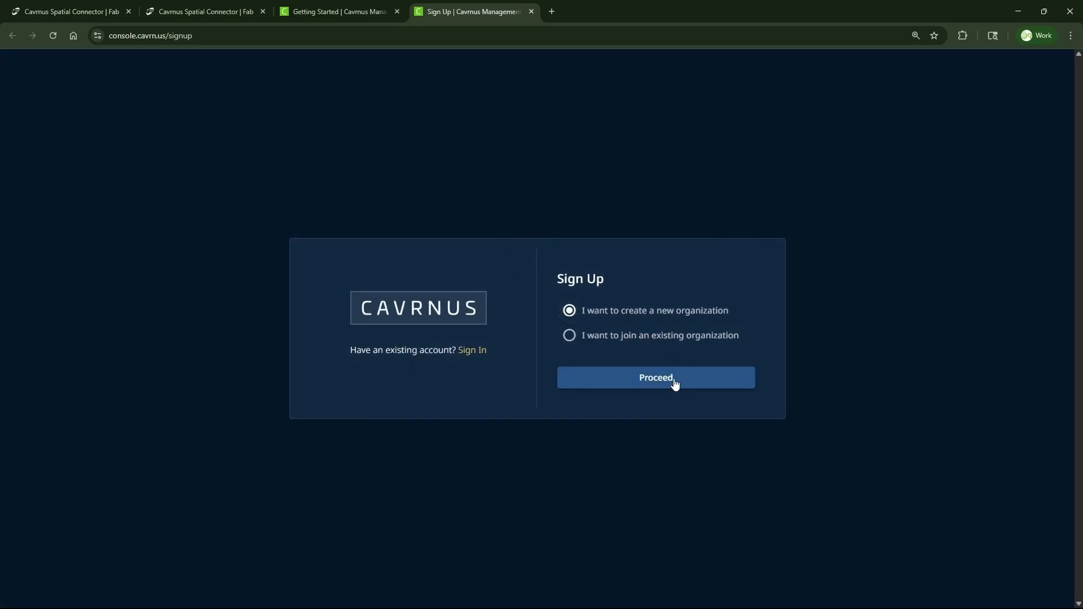
pyautogui.click(666, 378)
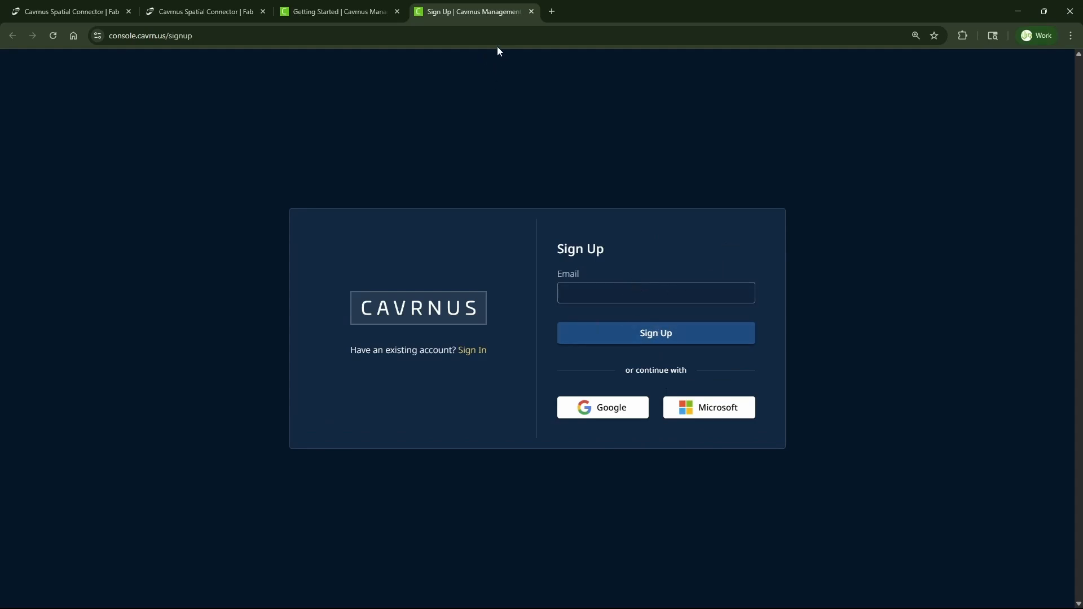
pyautogui.click(531, 12)
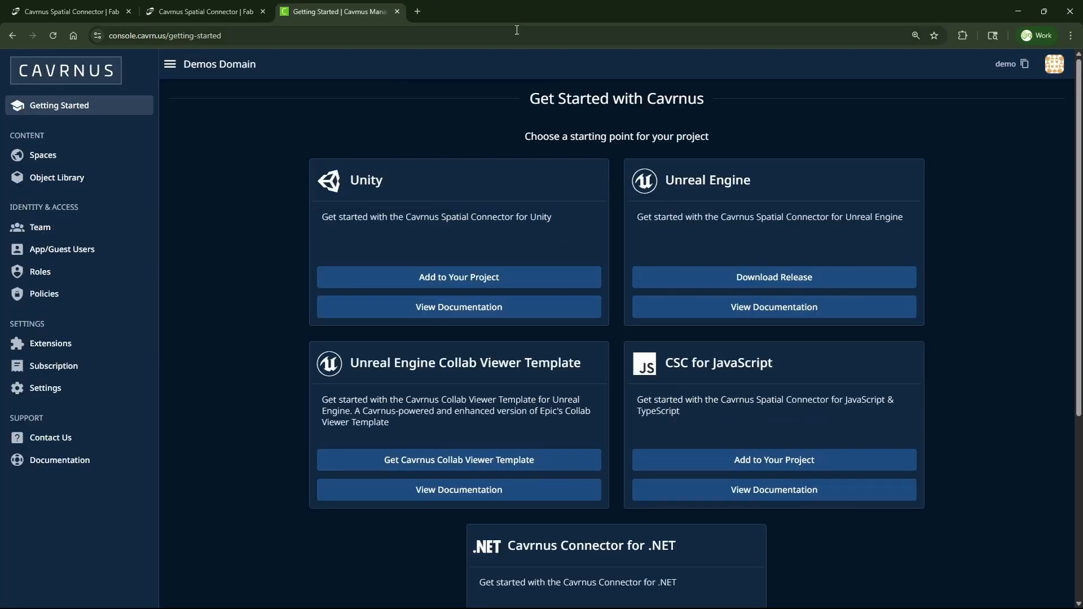
pyautogui.click(1012, 7)
pyautogui.click(813, 152)
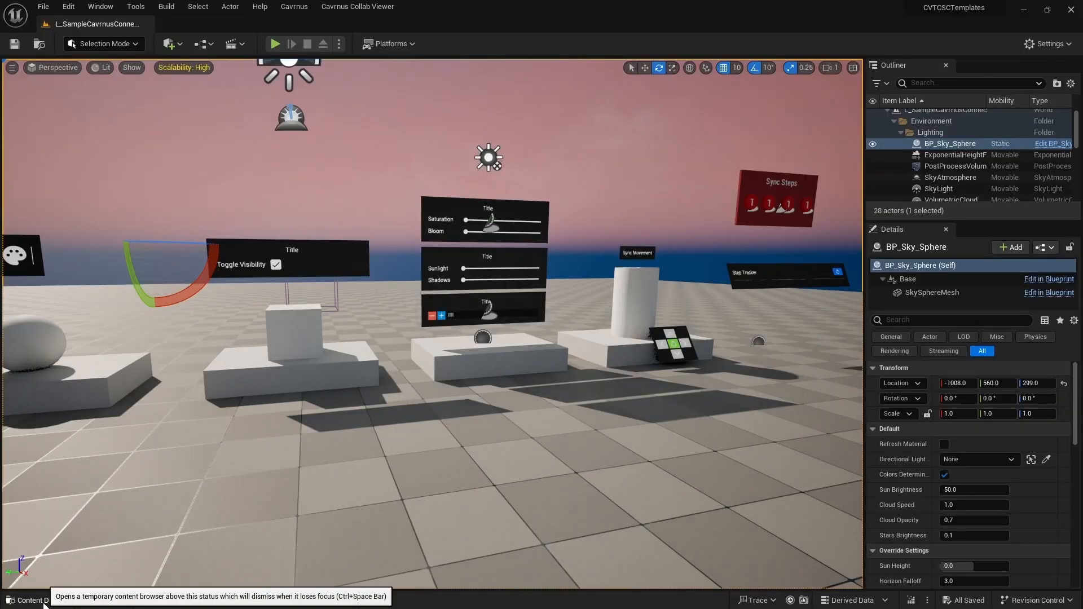
# - Find 'cavrnusspat' in the Content Drawer and drag the CavrnusSpatialConnector class into the viewport
pyautogui.click(34, 600)
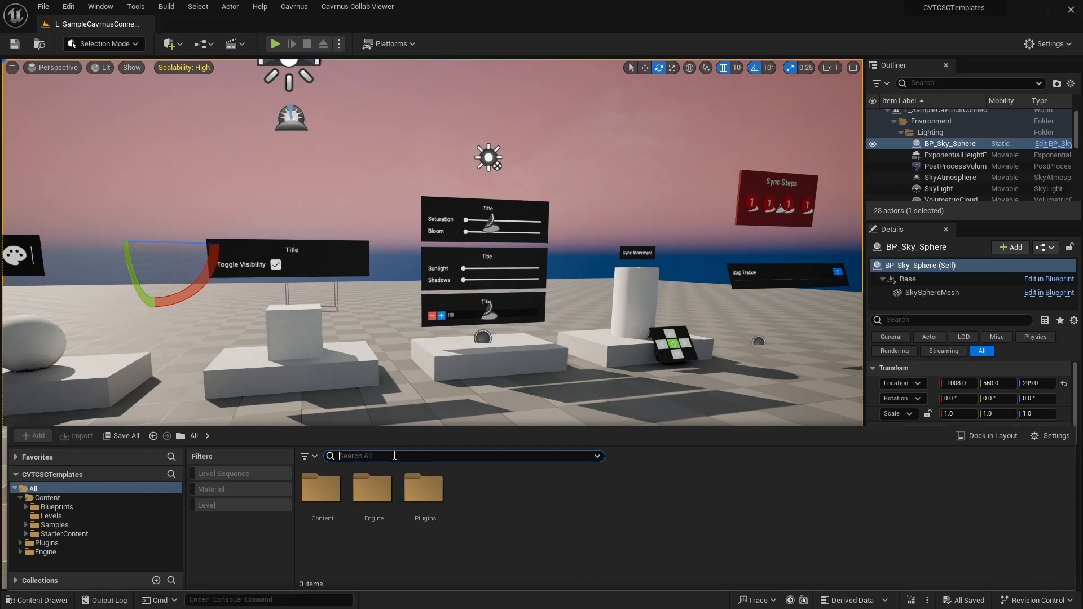
pyautogui.write('cav')
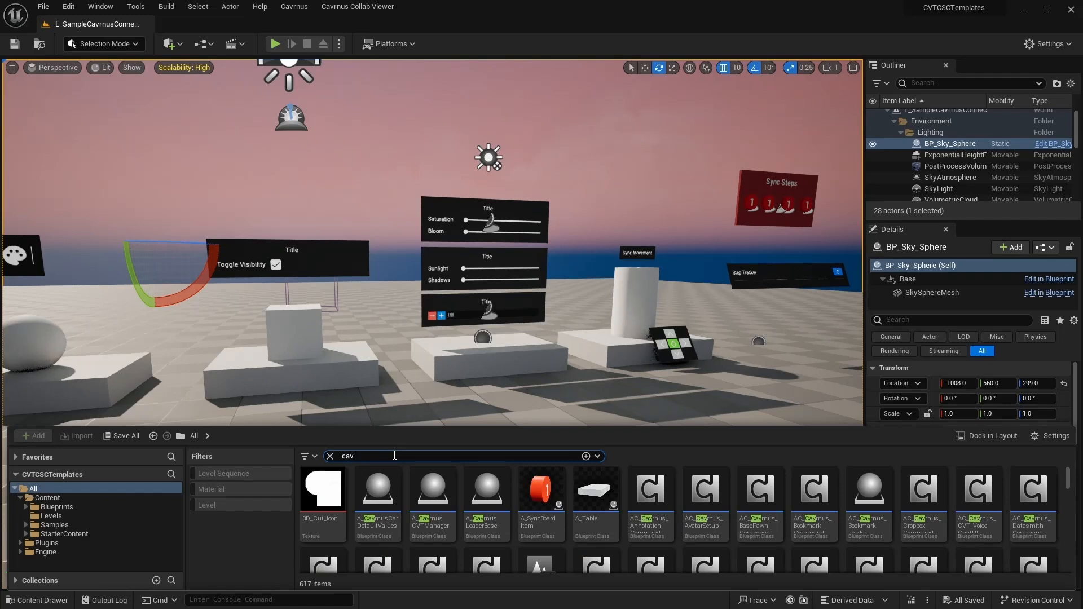
pyautogui.write('rnus')
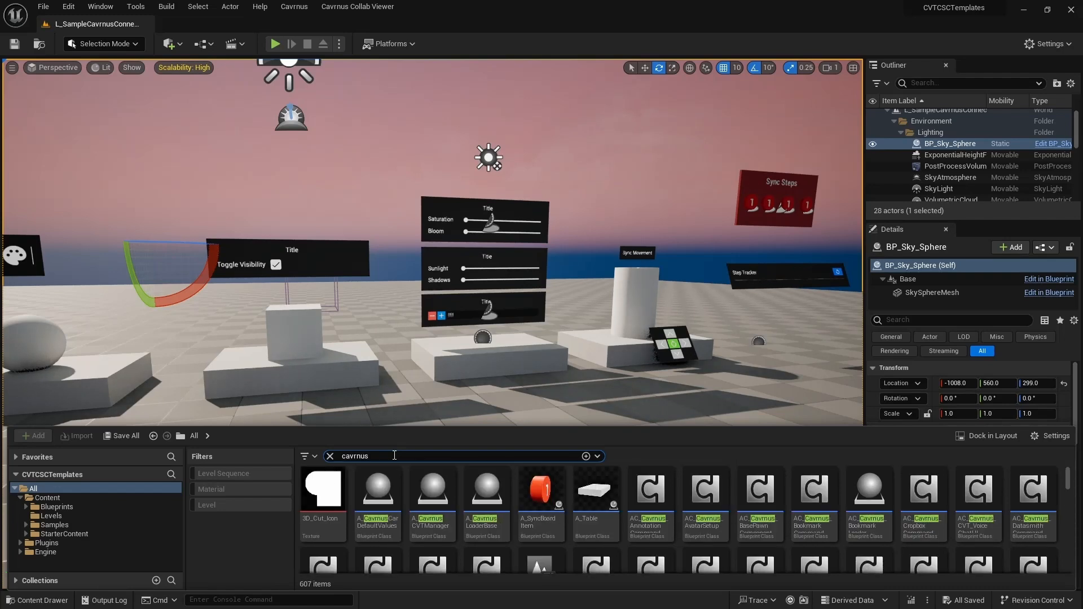
pyautogui.write('spat')
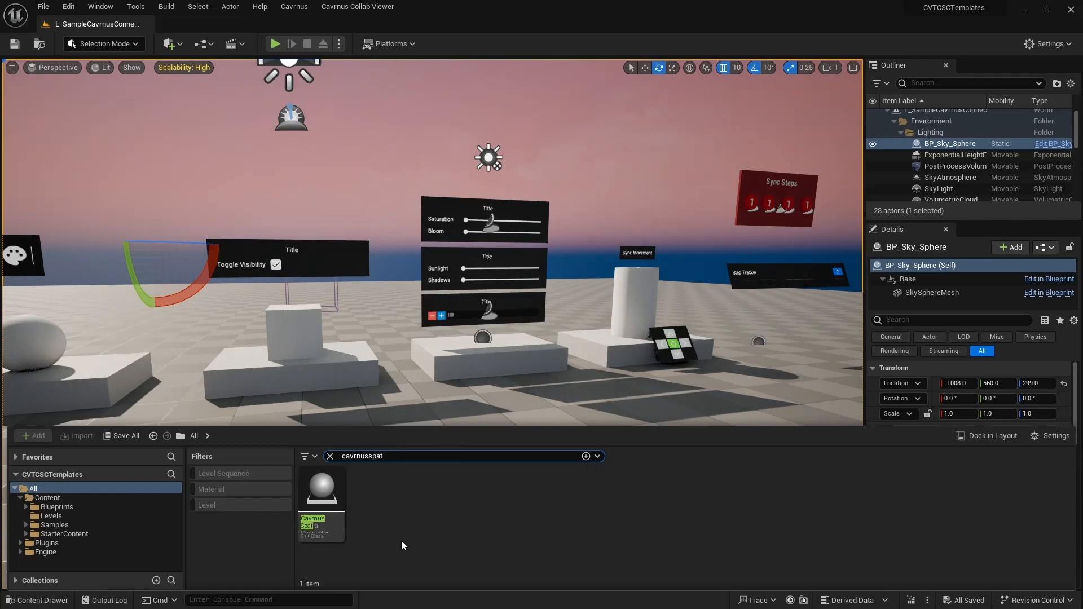
pyautogui.click(326, 501)
pyautogui.moveTo(326, 501); pyautogui.dragTo(479, 386)
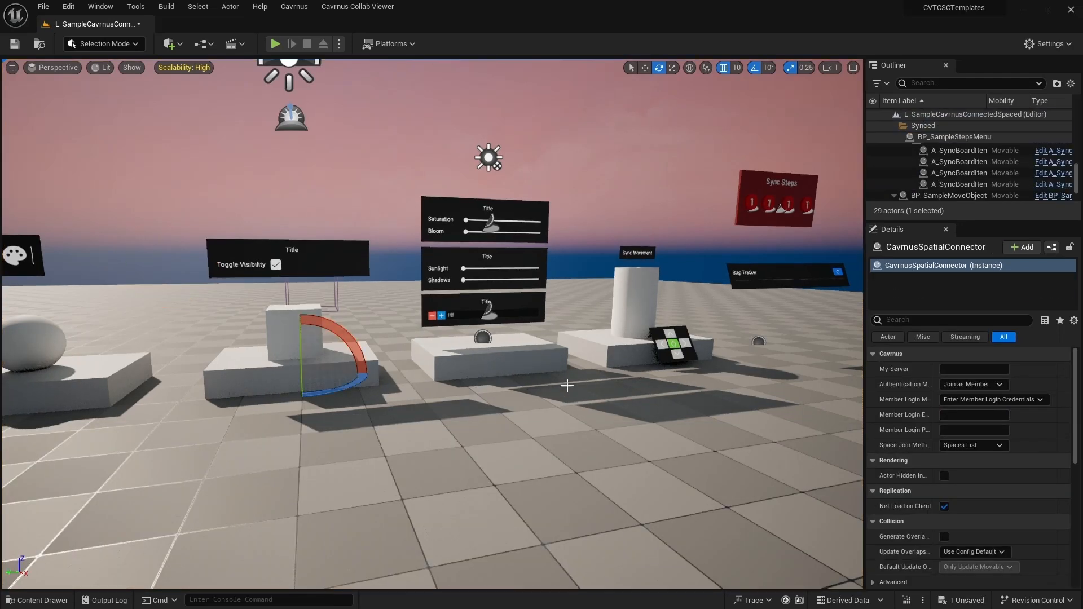
pyautogui.scroll(-2, 950, 188)
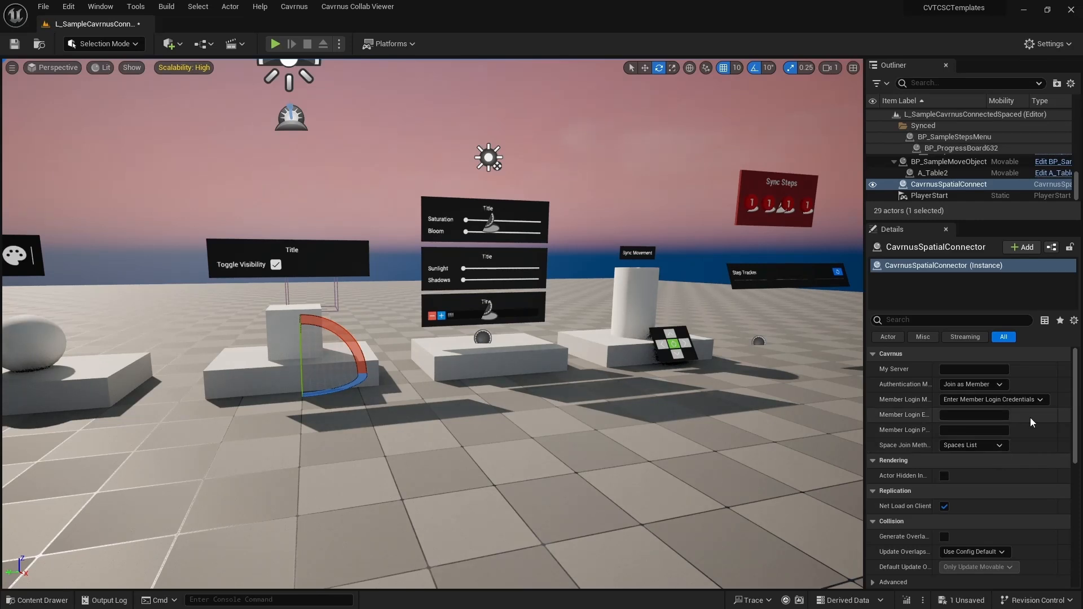
# - Delete the CavrnusSpatialConnector actor from the Outliner and open the Level Blueprint
pyautogui.rightClick(948, 185)
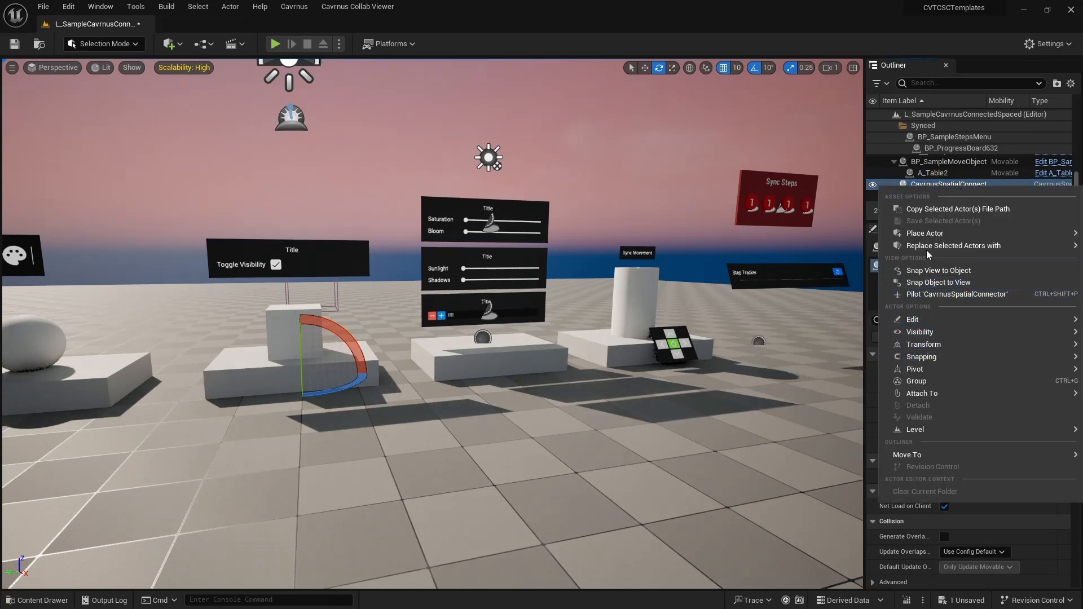
pyautogui.moveTo(924, 320)
pyautogui.click(801, 372)
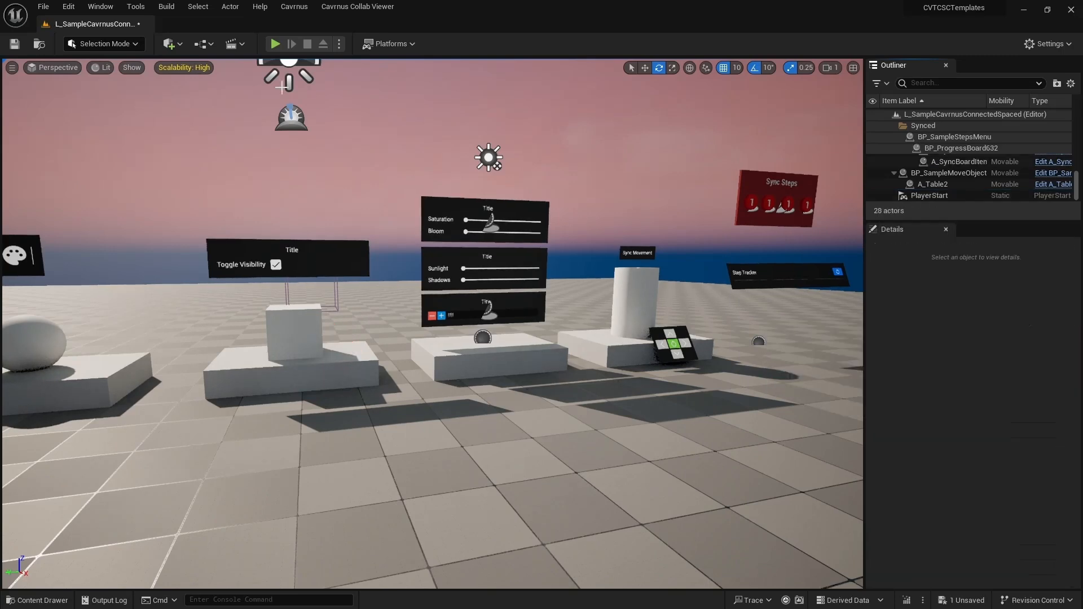
pyautogui.click(203, 43)
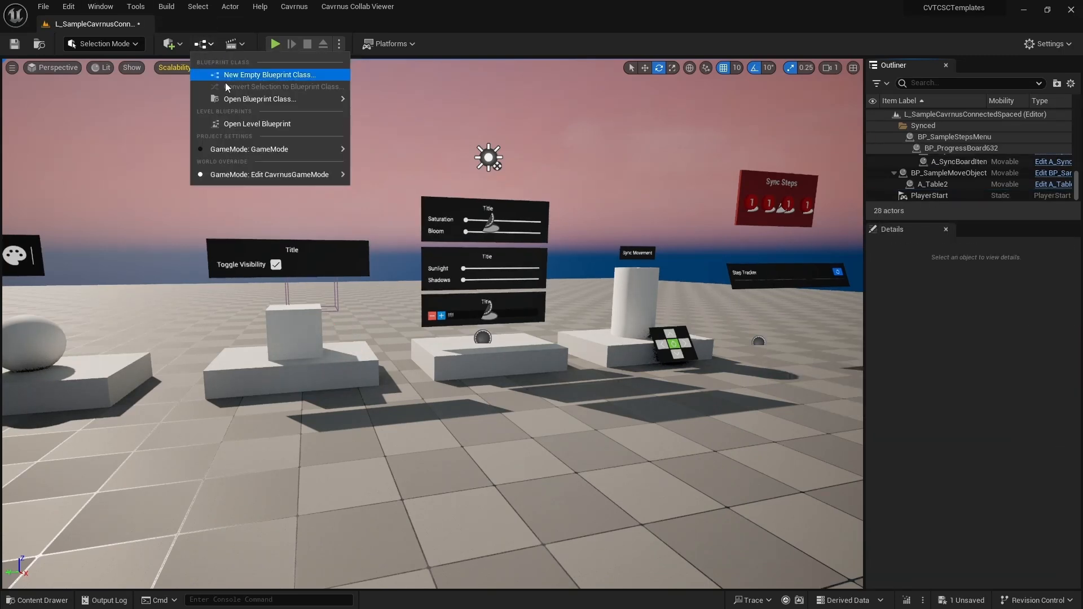
pyautogui.click(252, 125)
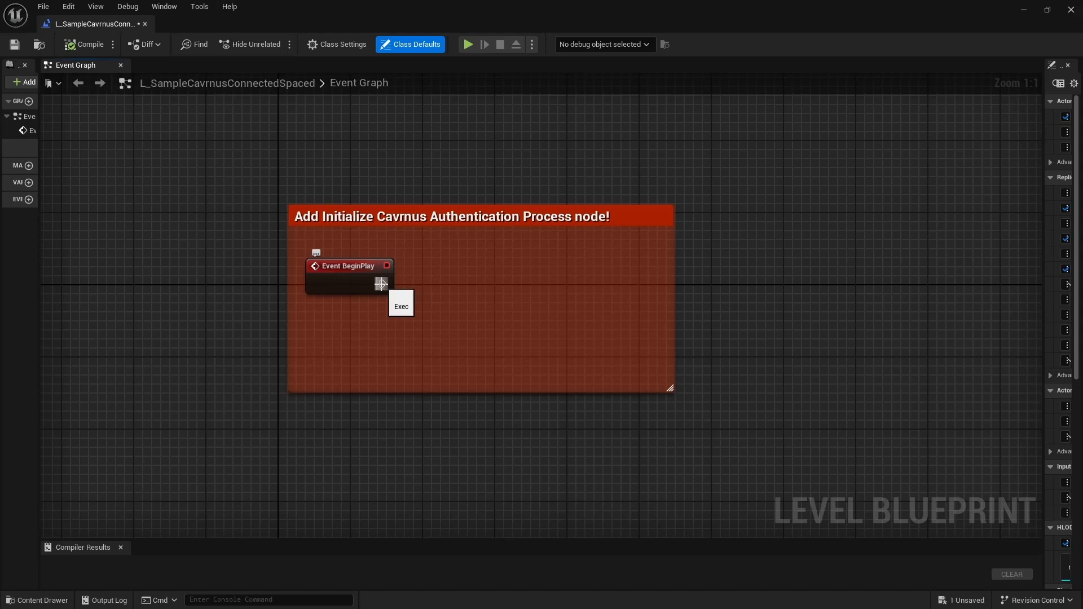
# - Wire Event BeginPlay to Initialize Cavrnus Authentication Process with Preset Data and compile
pyautogui.moveTo(383, 284); pyautogui.dragTo(453, 270)
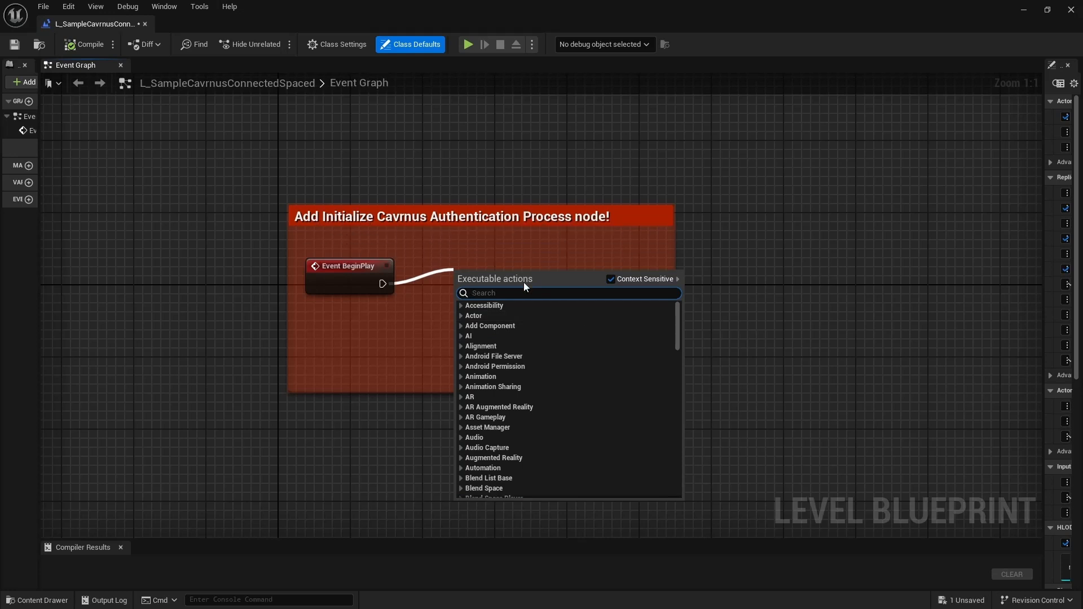
pyautogui.write('initi')
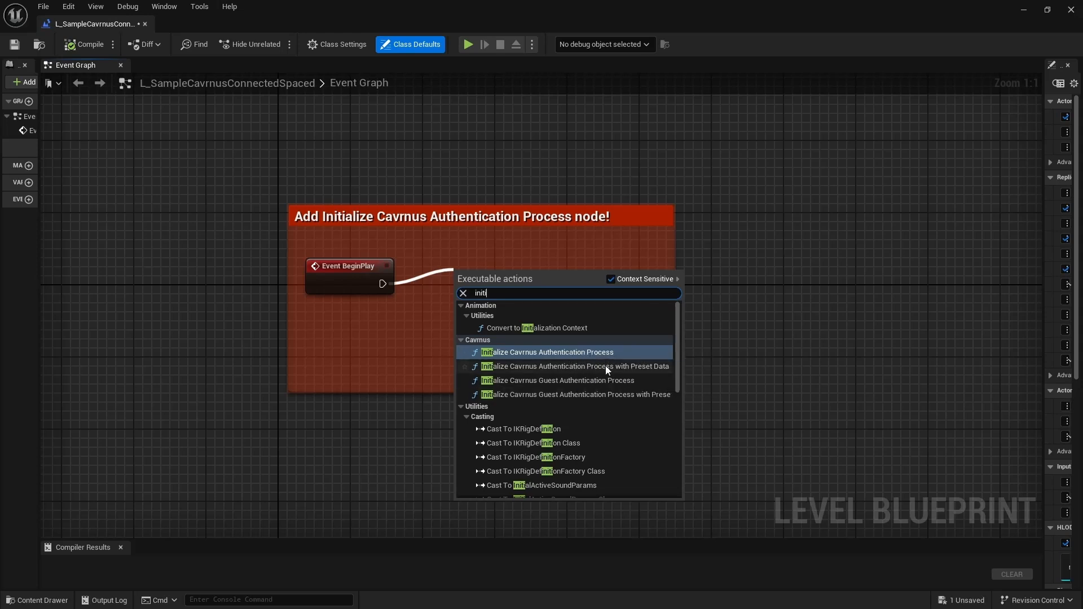
pyautogui.click(614, 366)
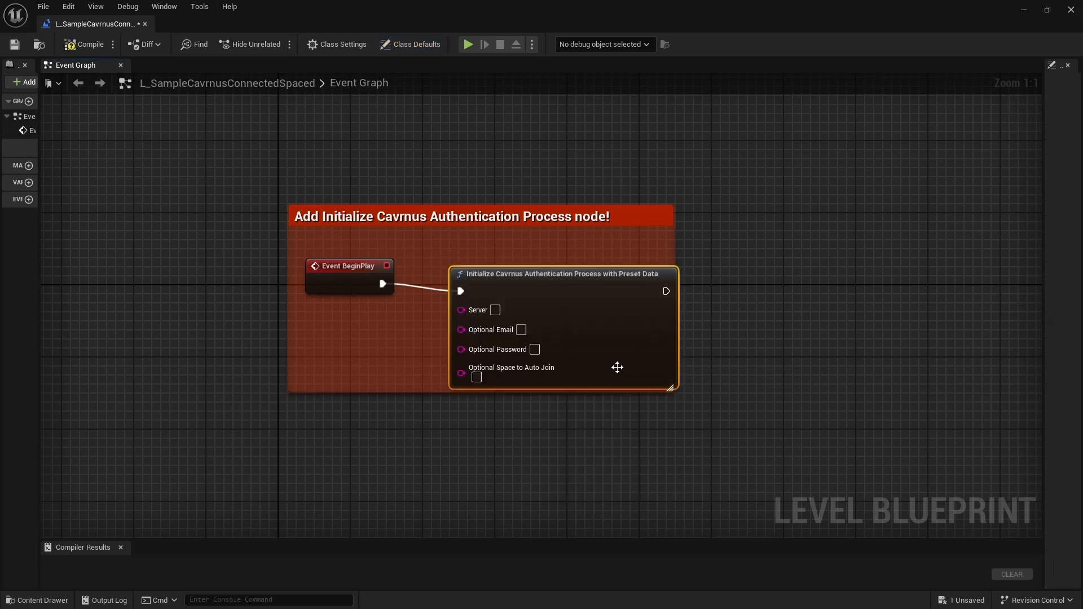
pyautogui.moveTo(566, 273); pyautogui.dragTo(547, 248)
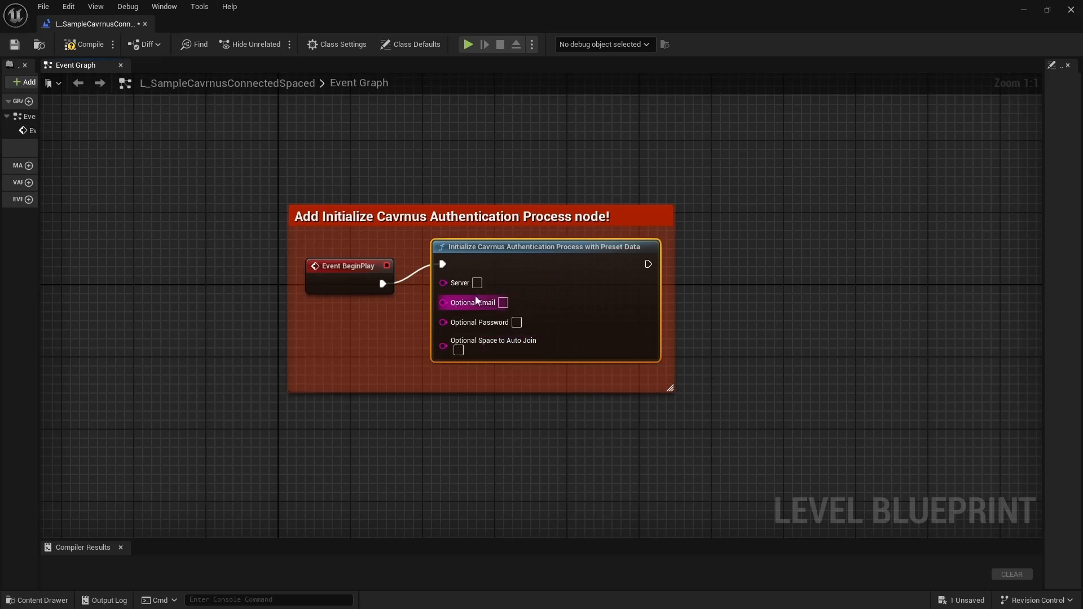
pyautogui.click(86, 45)
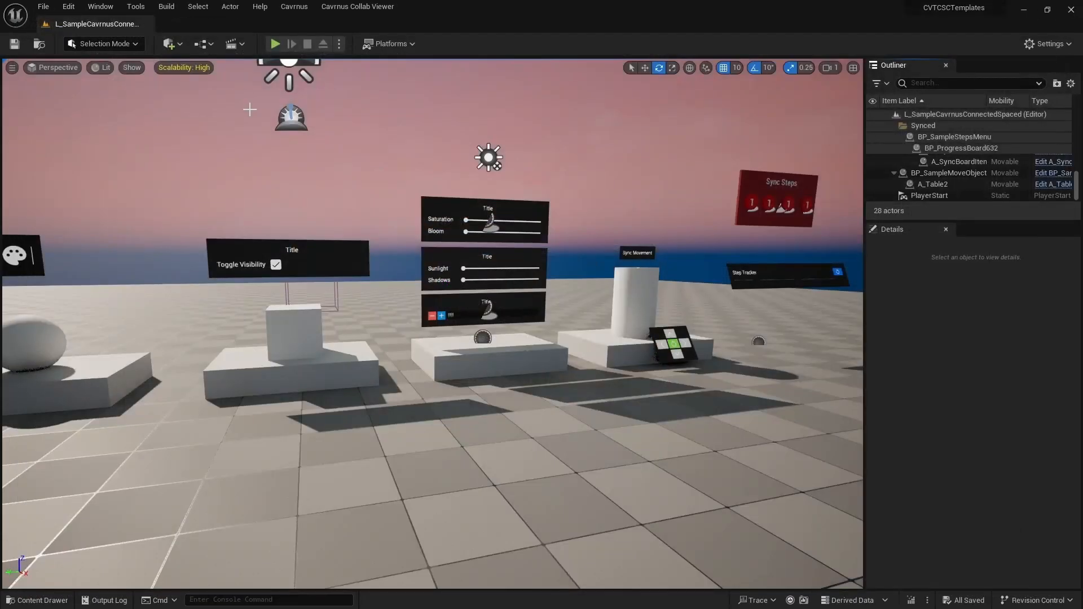
# - Play the level and enter the demo.cavrn.us domain
pyautogui.click(275, 44)
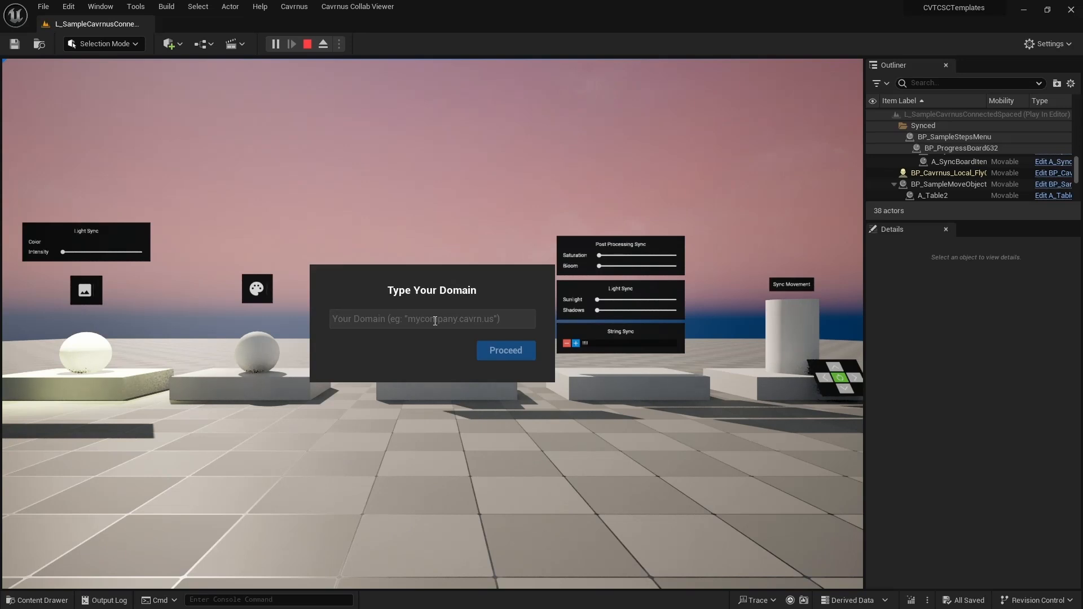
pyautogui.write('demo.cra')
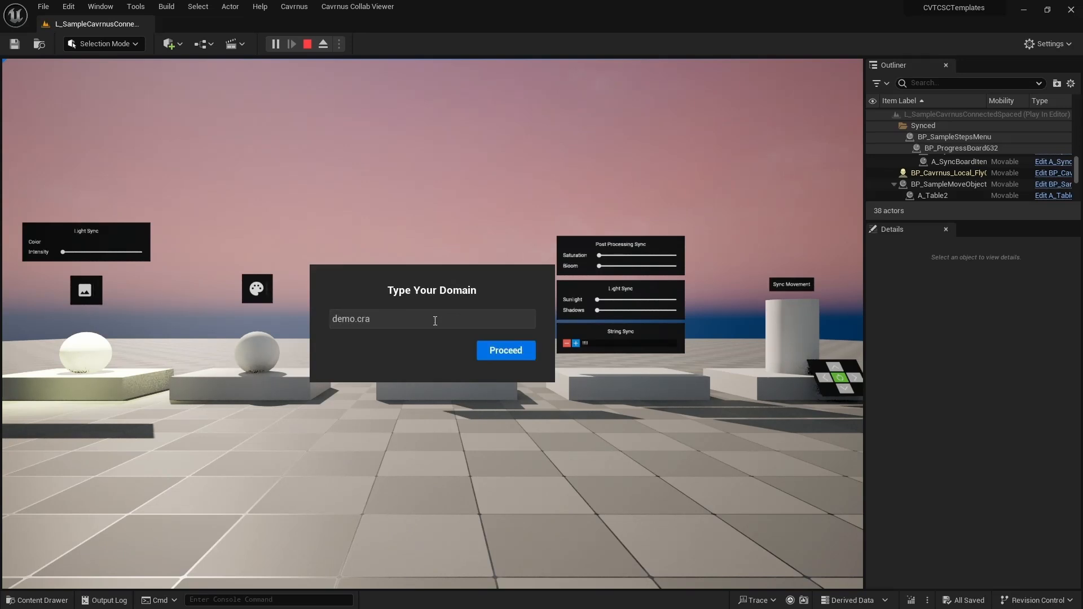
pyautogui.press('BackSpace')
pyautogui.press('BackSpace')
pyautogui.write('avrnus')
pyautogui.press('Return')
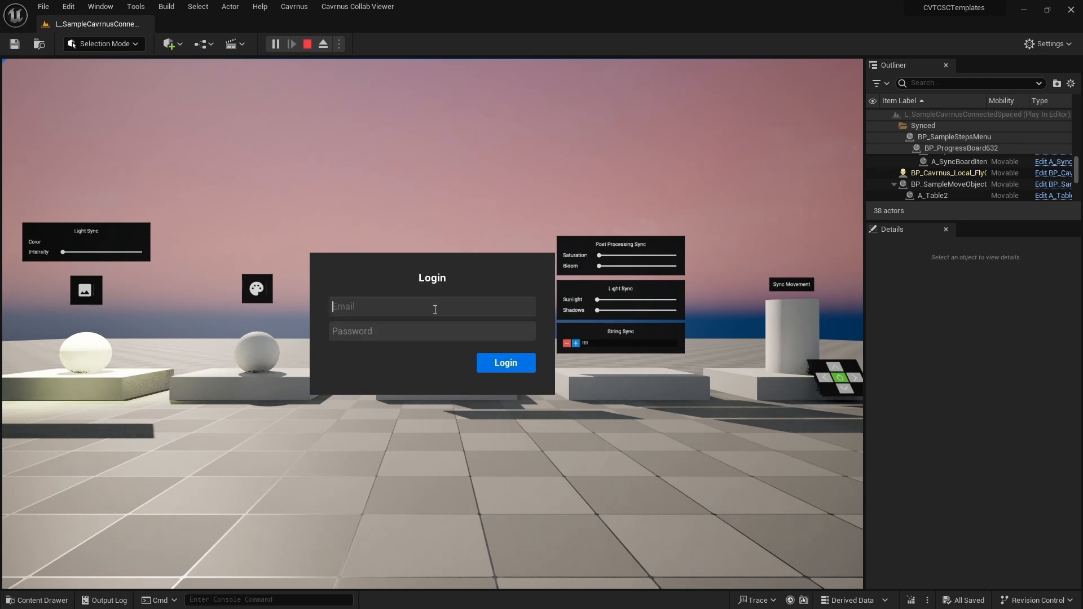
# - Sign in with the account email and password, then join DW Sample Level Space
pyautogui.press('Tab')
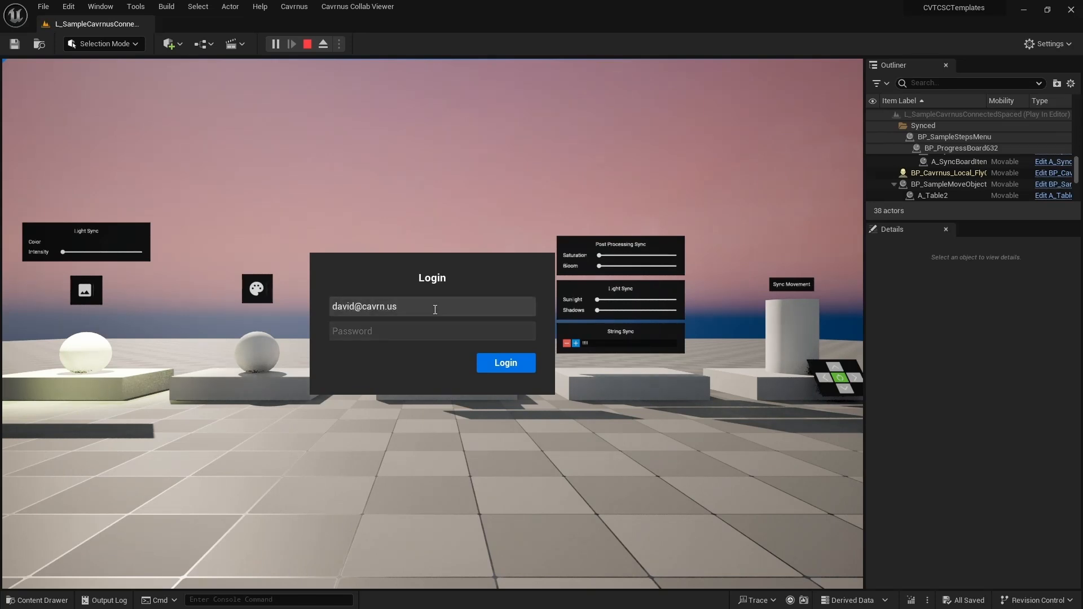
pyautogui.write('**')
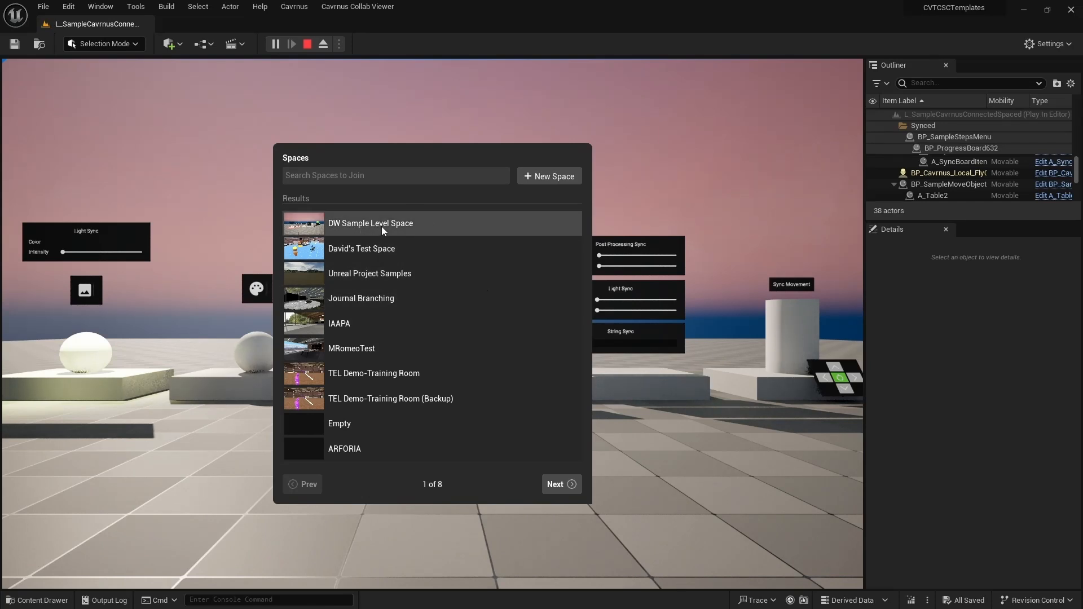
pyautogui.click(409, 224)
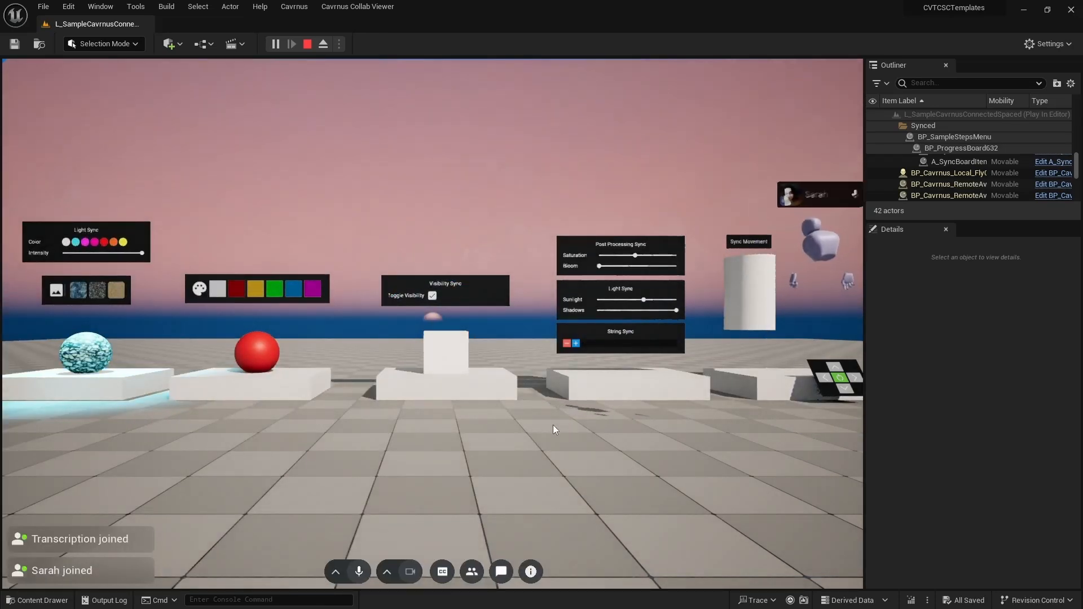
# - Fly the camera through the loaded DW Sample Level Space toward the other participant's avatar
pyautogui.click(553, 425)
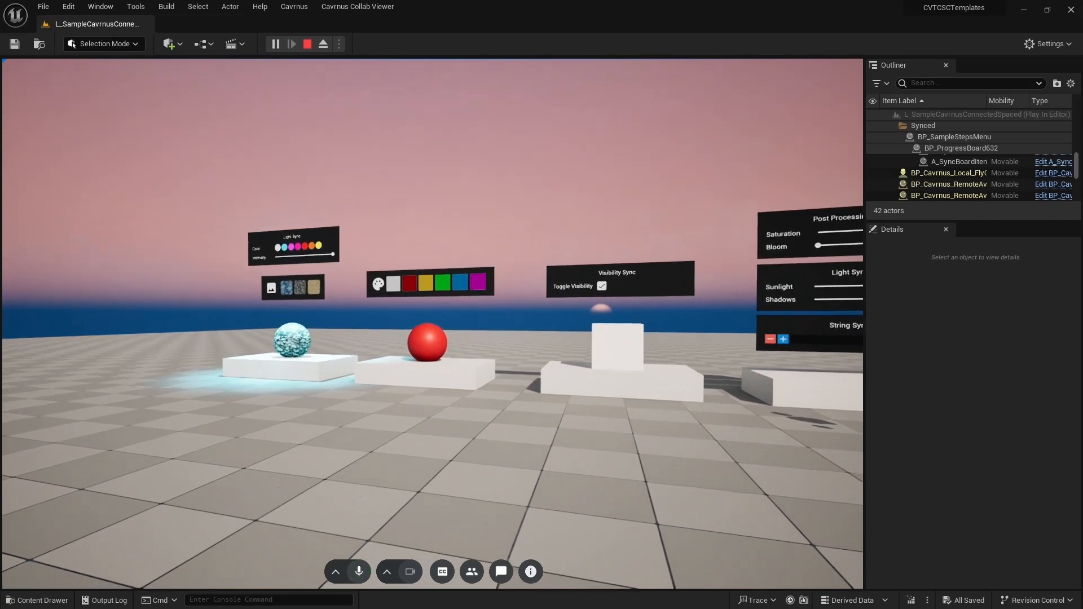
pyautogui.press('a')
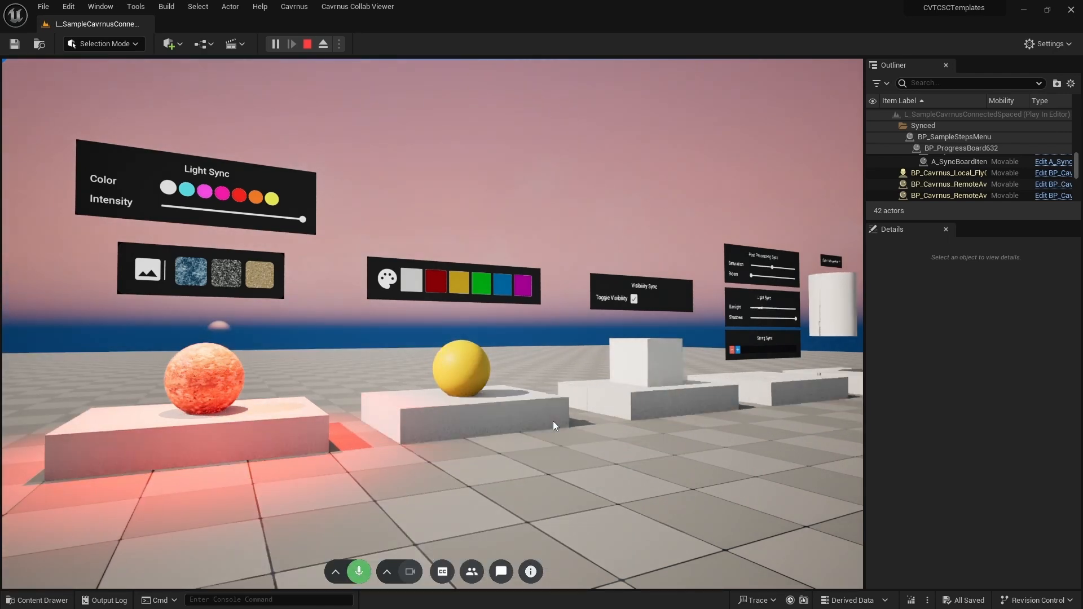
pyautogui.moveTo(553, 421); pyautogui.dragTo(632, 462, button='right')
# - Move toward the Sync Steps board and turn on live closed captions
pyautogui.press('w')
pyautogui.press('d')
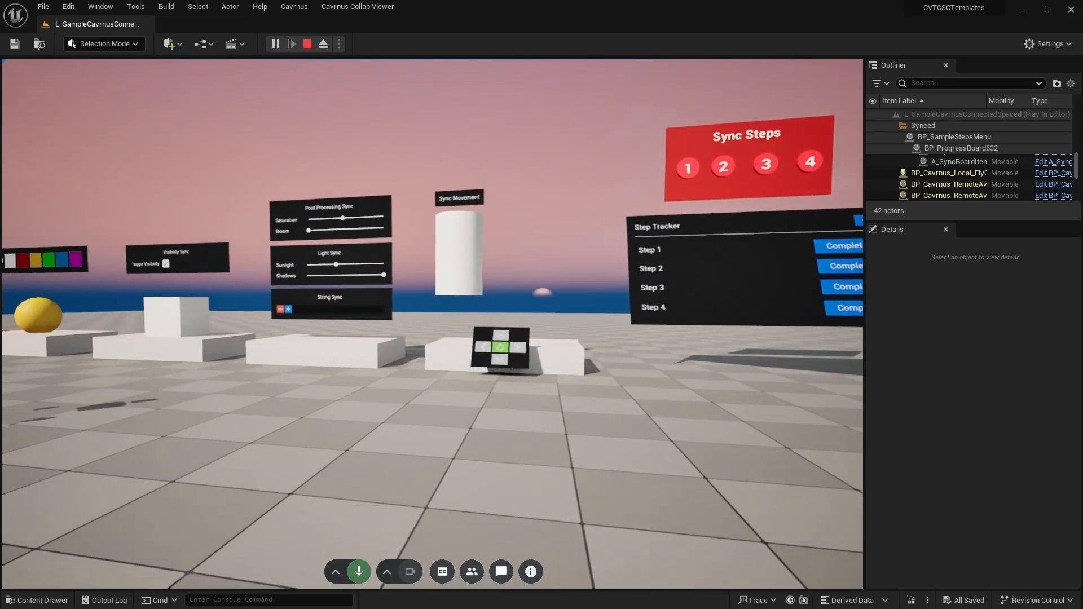
pyautogui.moveTo(531, 253); pyautogui.dragTo(552, 230, button='right')
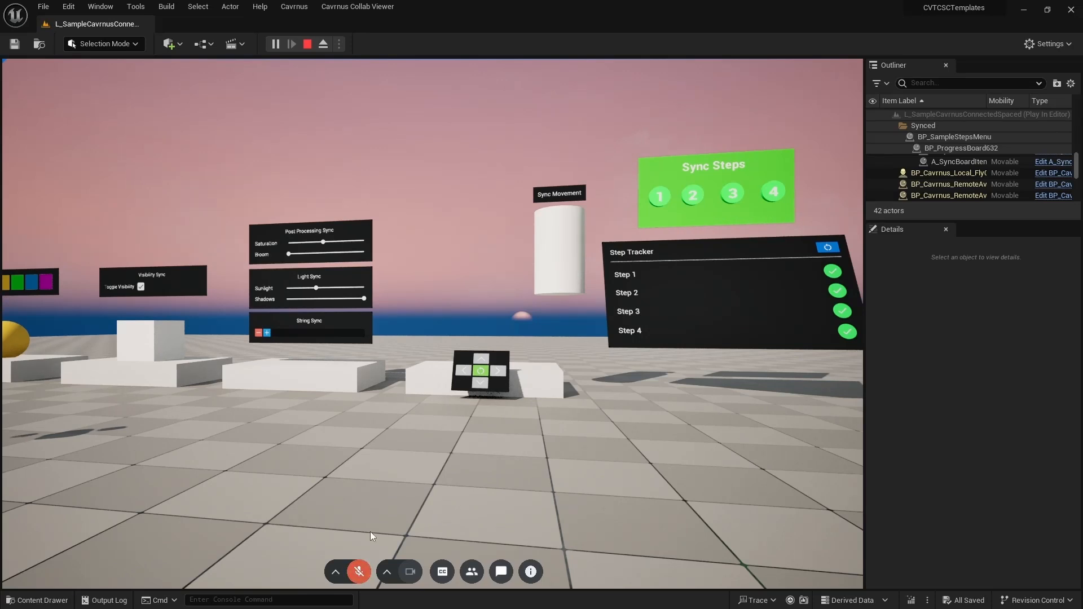
pyautogui.click(443, 573)
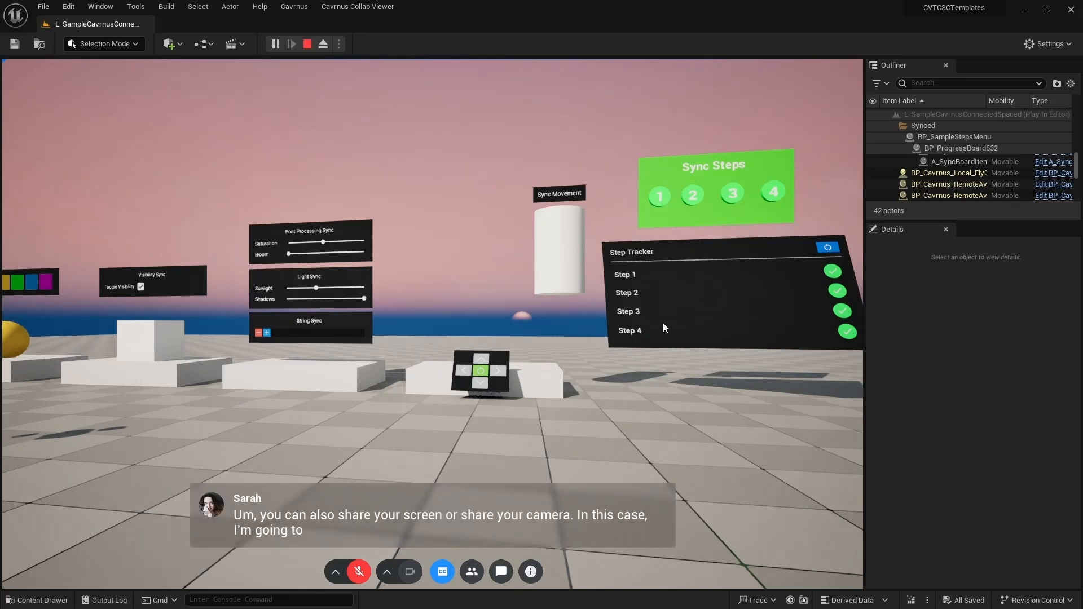
# - Watch the other participant's screen share from the People list, then close it
pyautogui.click(476, 572)
pyautogui.moveTo(789, 241)
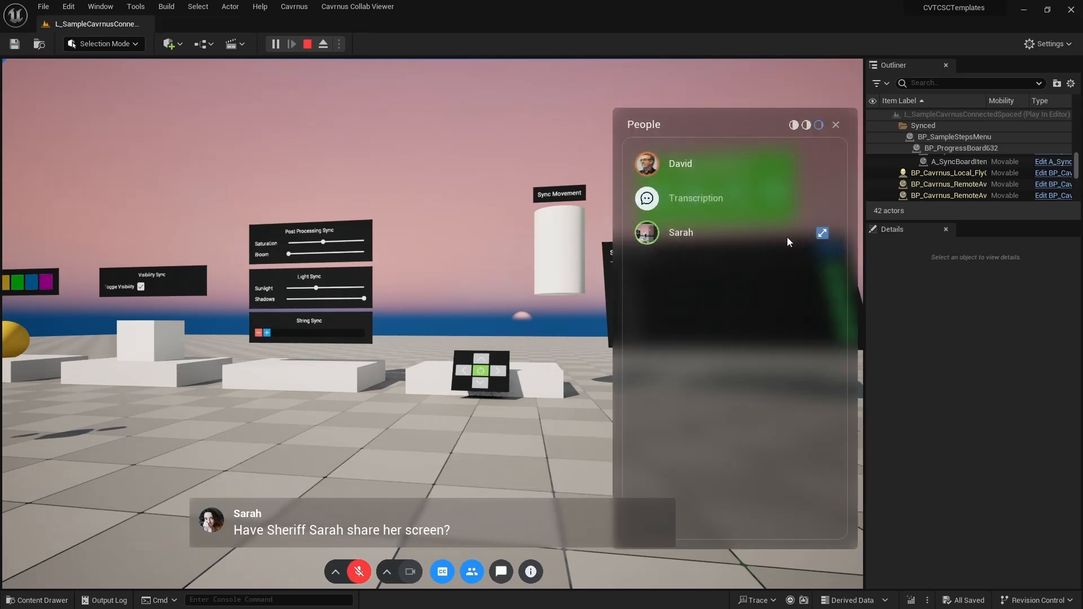
pyautogui.click(819, 235)
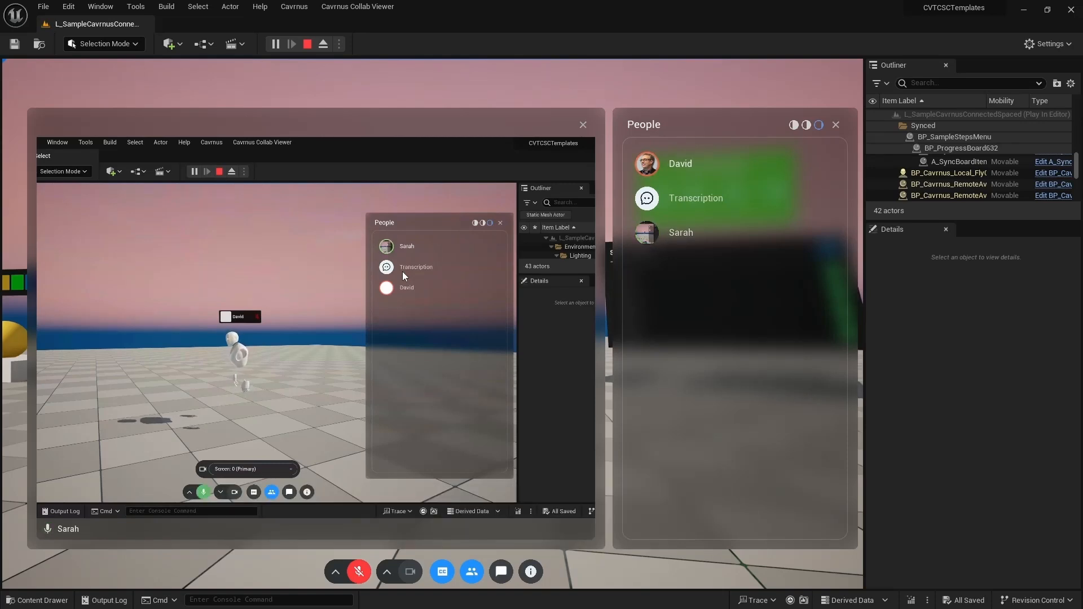
pyautogui.click(585, 125)
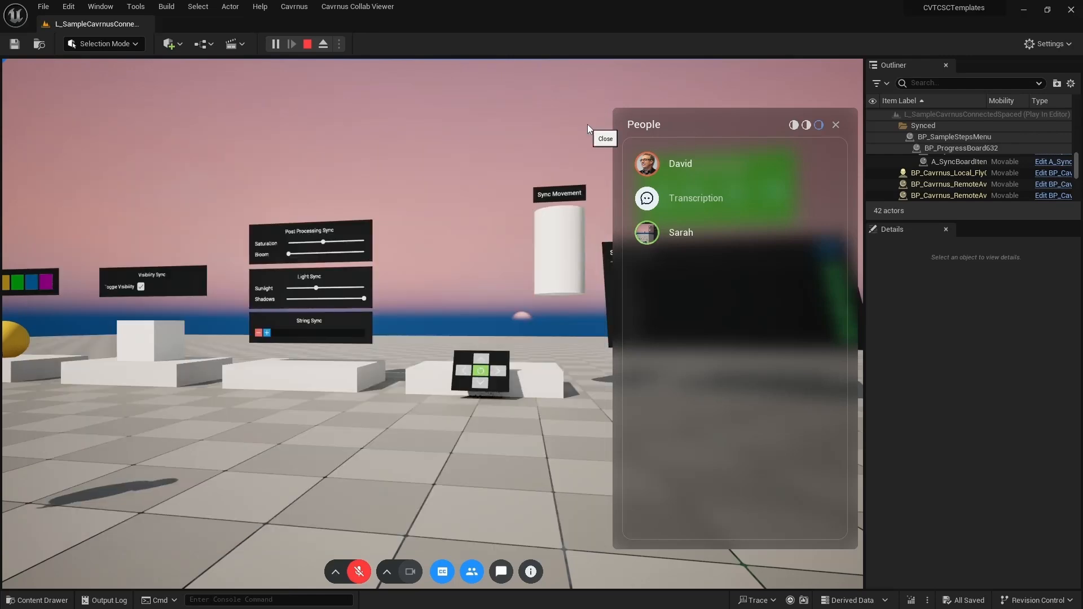
# - Face the other participant's avatar and switch the play view to full screen
pyautogui.click(526, 145)
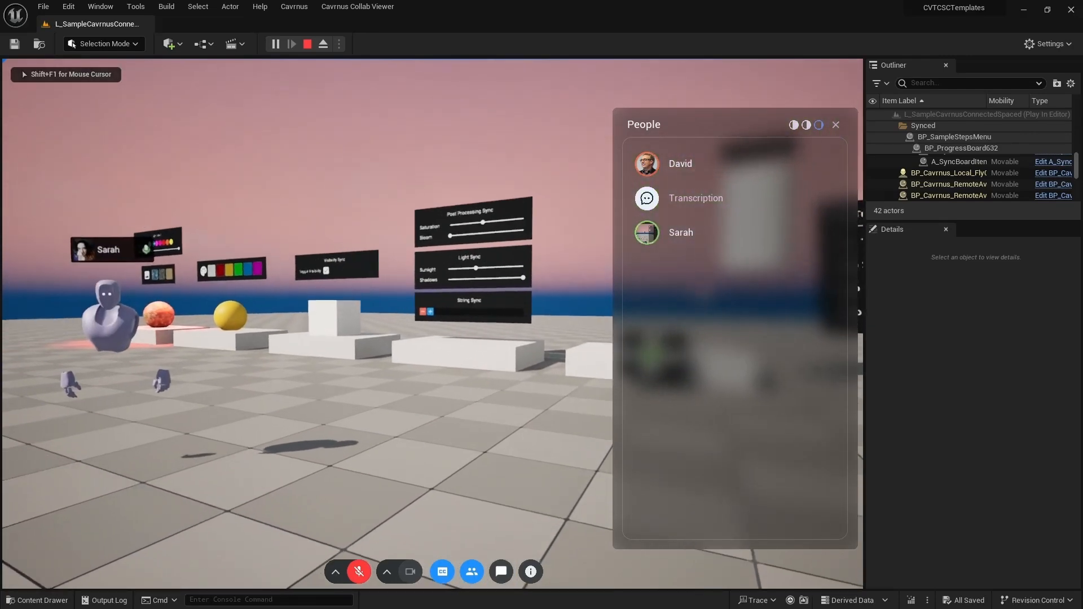
pyautogui.hotkey('shift', 'F1')
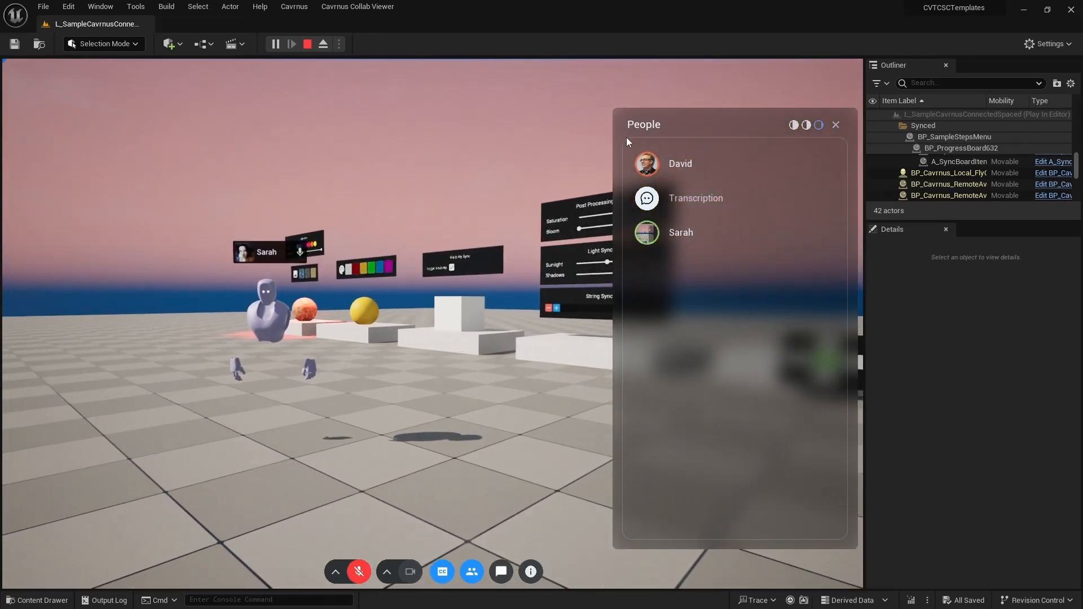
pyautogui.press('F11')
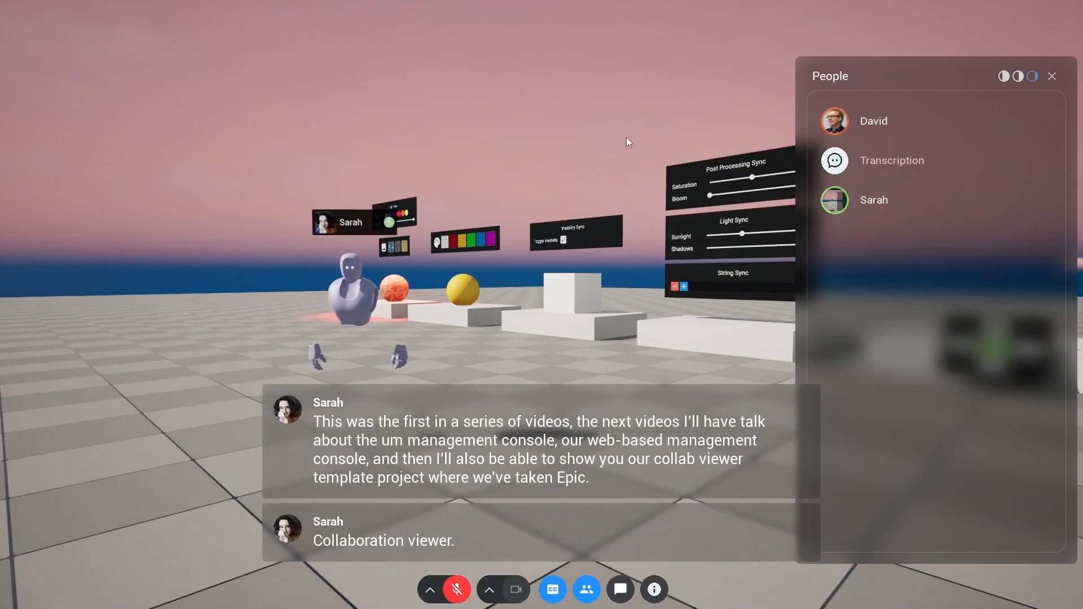